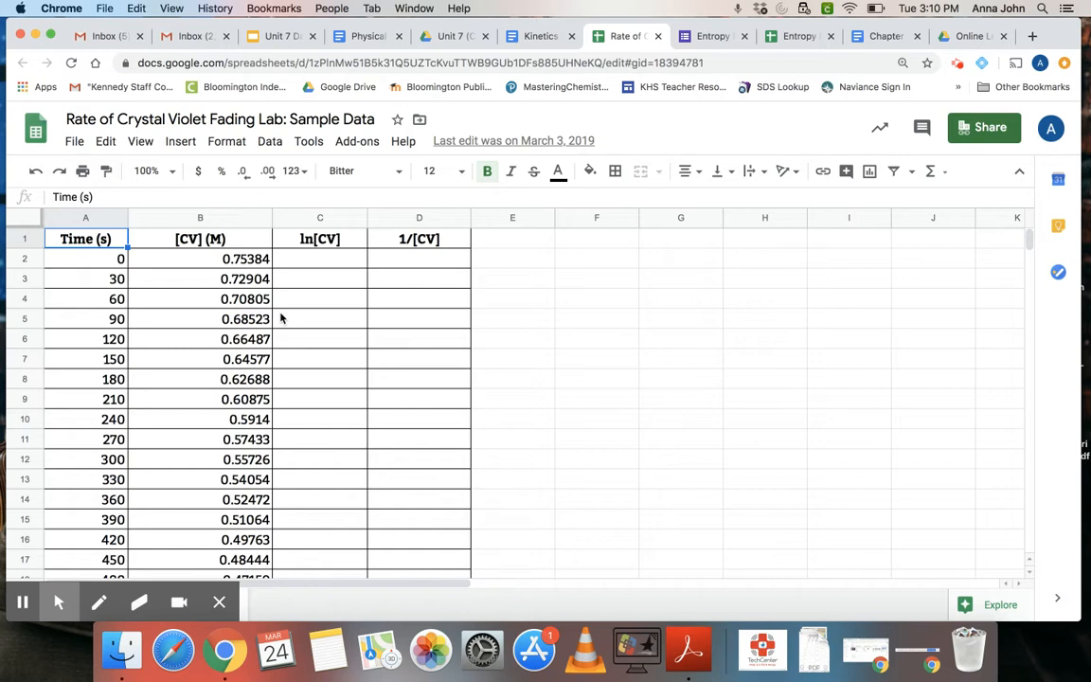
{"action": "left_click", "coordinate": [112, 239]}
{"action": "mouse_move", "coordinate": [112, 238]}
{"action": "left_mouse_down"}
{"action": "mouse_move", "coordinate": [166, 238]}
{"action": "mouse_move", "coordinate": [149, 404]}
{"action": "mouse_move", "coordinate": [165, 491]}
{"action": "left_mouse_up"}
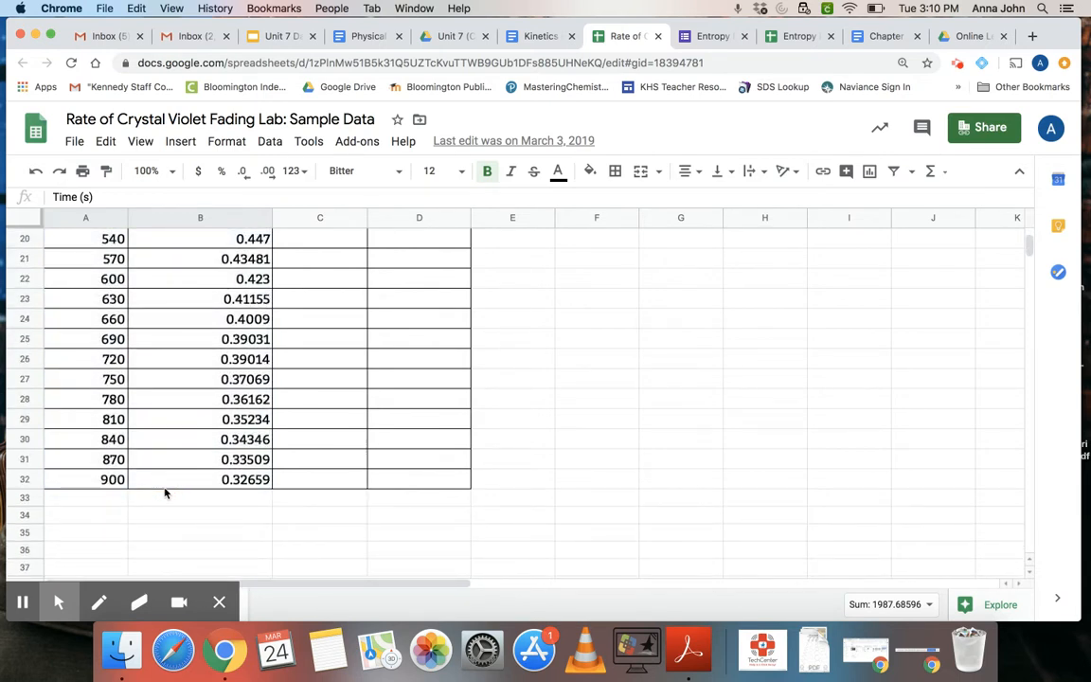
{"action": "scroll", "coordinate": [165, 490], "scroll_direction": "up", "scroll_amount": 5}
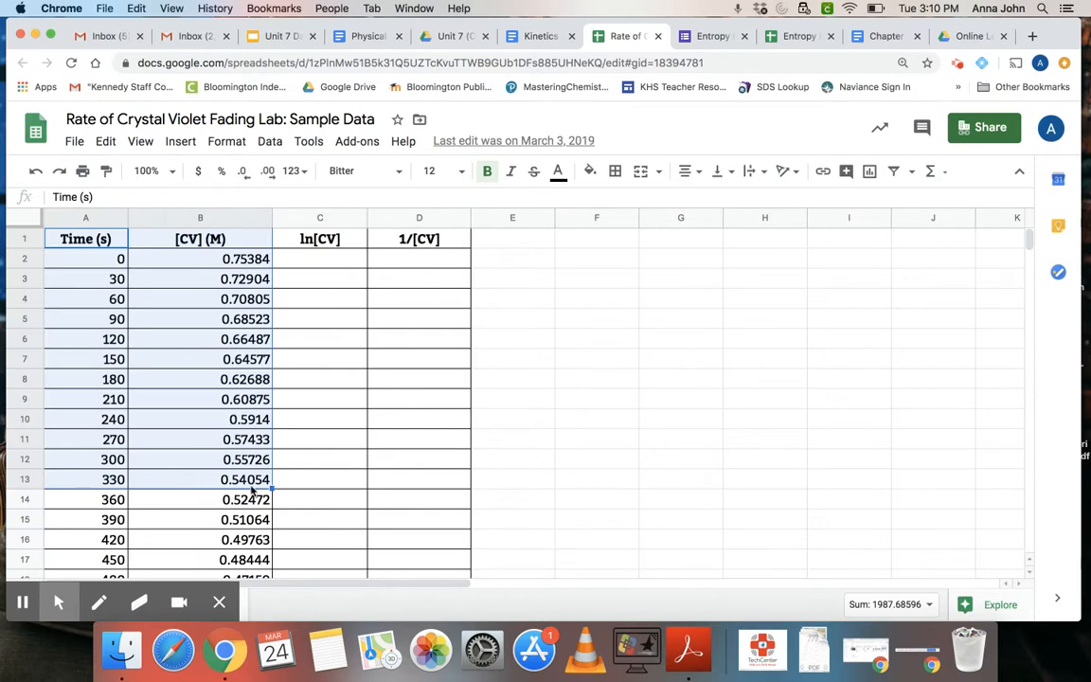
- Insert a chart from the time and [CV] (M) data in A1:B32, including the header row
{"action": "left_click", "coordinate": [115, 238]}
{"action": "left_click_drag", "start_coordinate": [115, 239], "coordinate": [188, 544]}
{"action": "scroll", "coordinate": [196, 445], "scroll_direction": "down", "scroll_amount": 3}
{"action": "scroll", "coordinate": [189, 532], "scroll_direction": "down", "scroll_amount": 3}
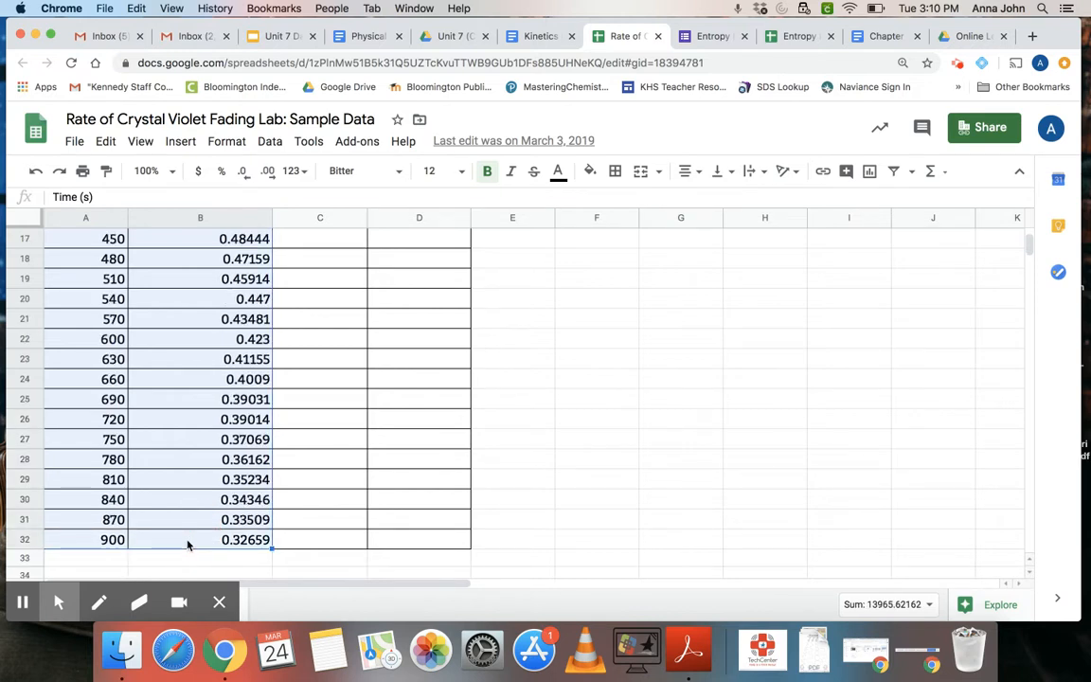
{"action": "left_click", "coordinate": [180, 143]}
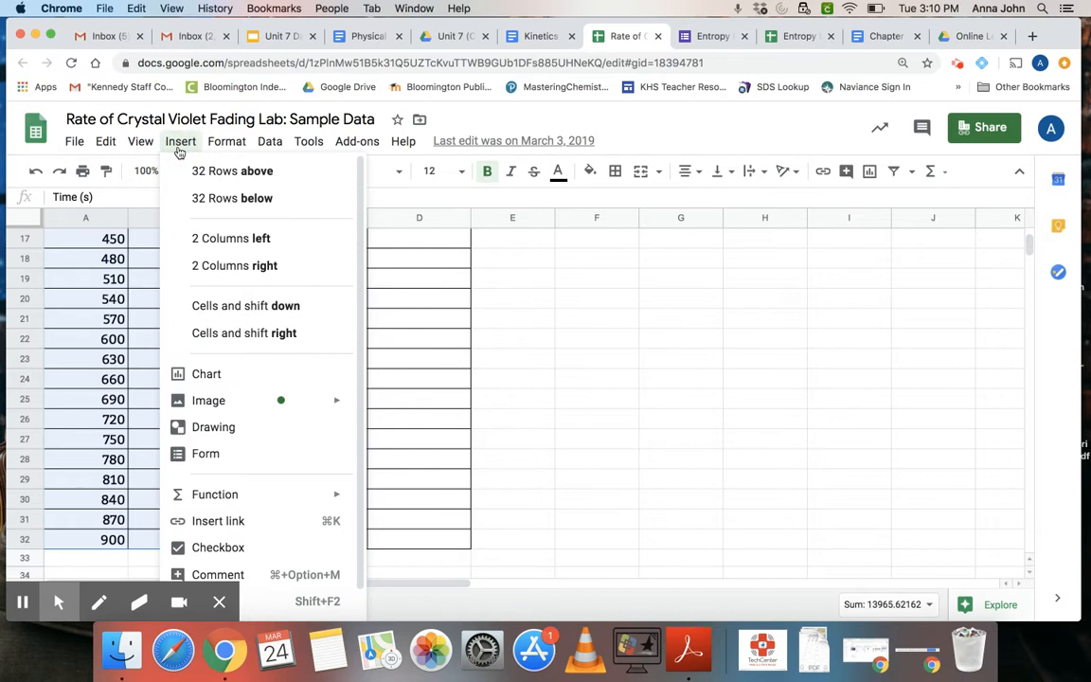
{"action": "left_click", "coordinate": [212, 375]}
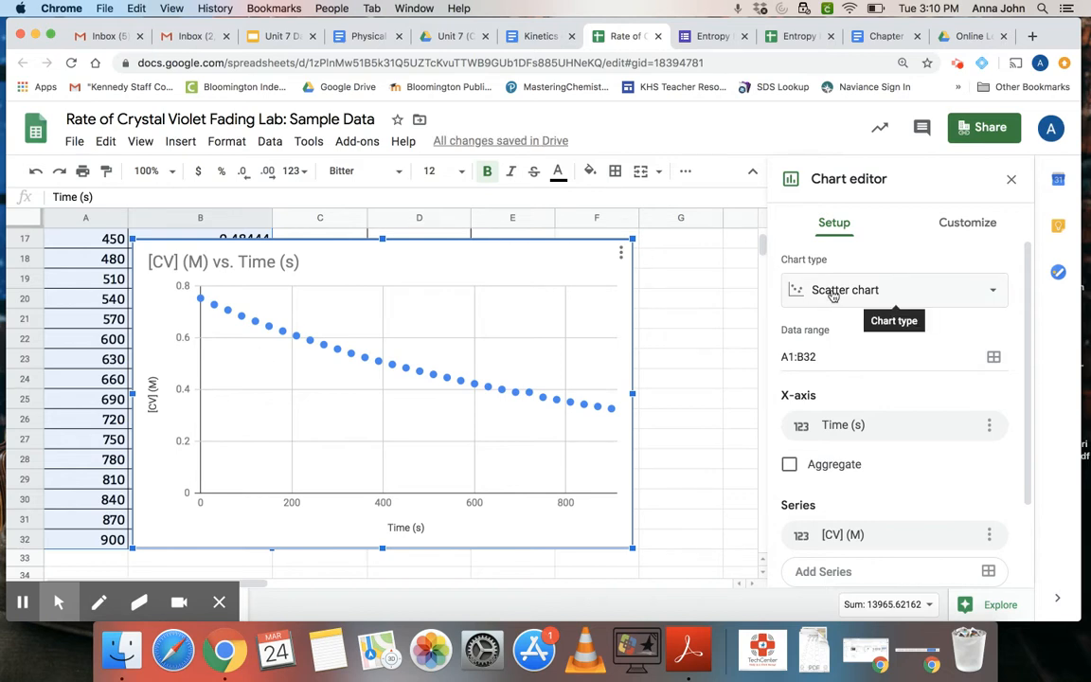
- Review the available chart types and check the chart's data range, X-axis, series and header settings
{"action": "left_click", "coordinate": [833, 293]}
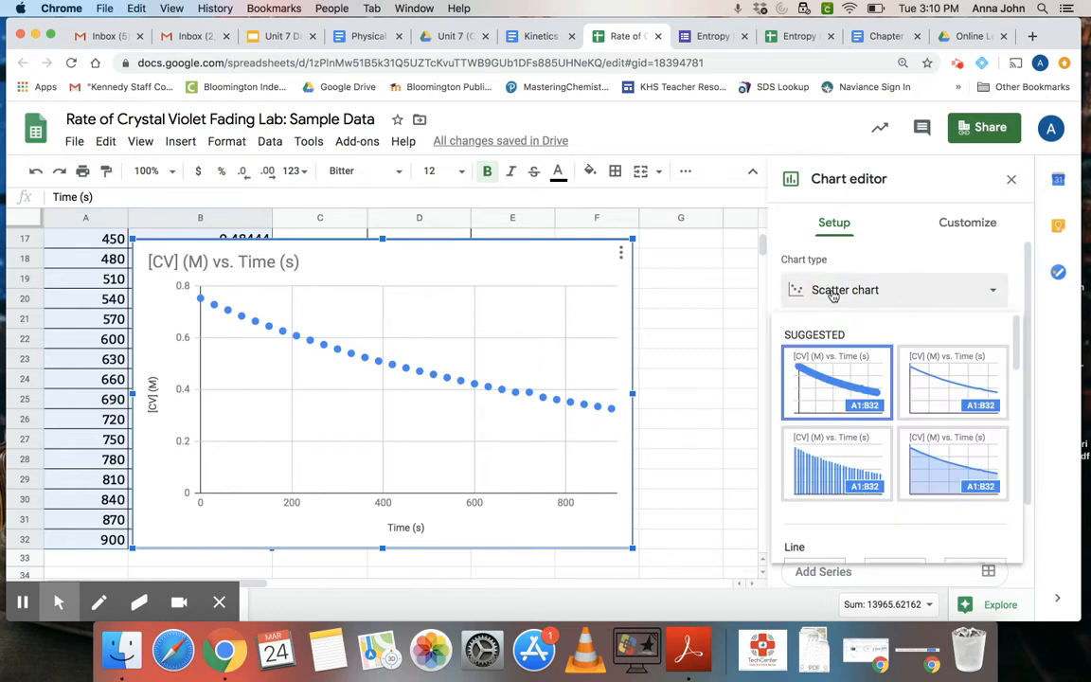
{"action": "scroll", "coordinate": [828, 366], "scroll_direction": "down", "scroll_amount": 2}
{"action": "scroll", "coordinate": [823, 365], "scroll_direction": "down", "scroll_amount": 3}
{"action": "scroll", "coordinate": [816, 369], "scroll_direction": "up", "scroll_amount": 4}
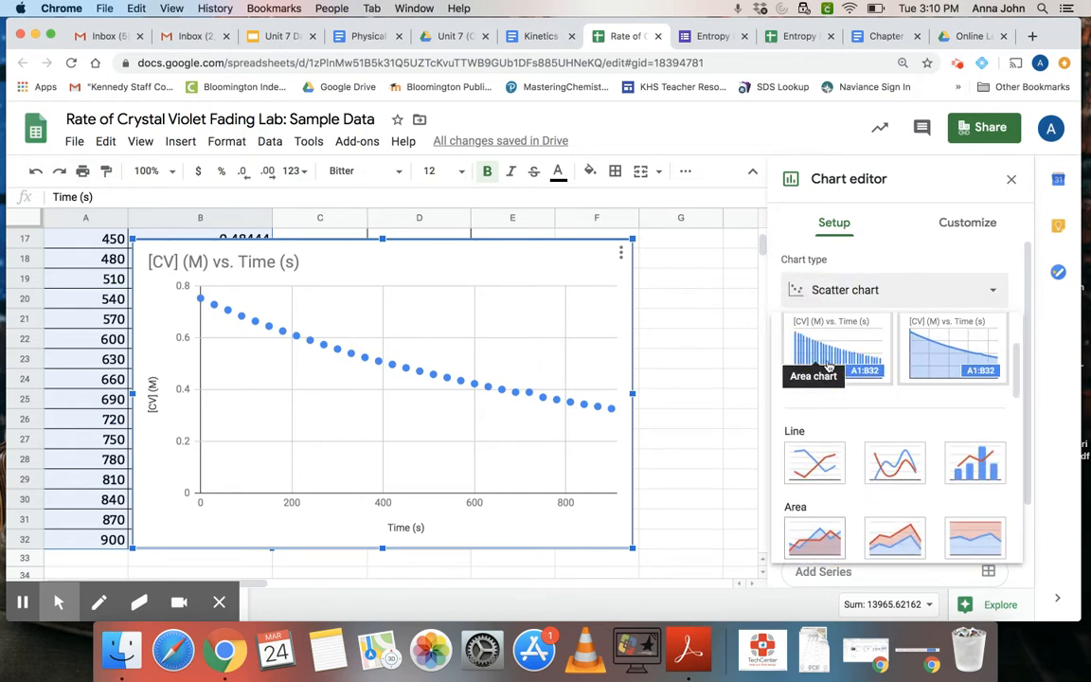
{"action": "left_click", "coordinate": [860, 272]}
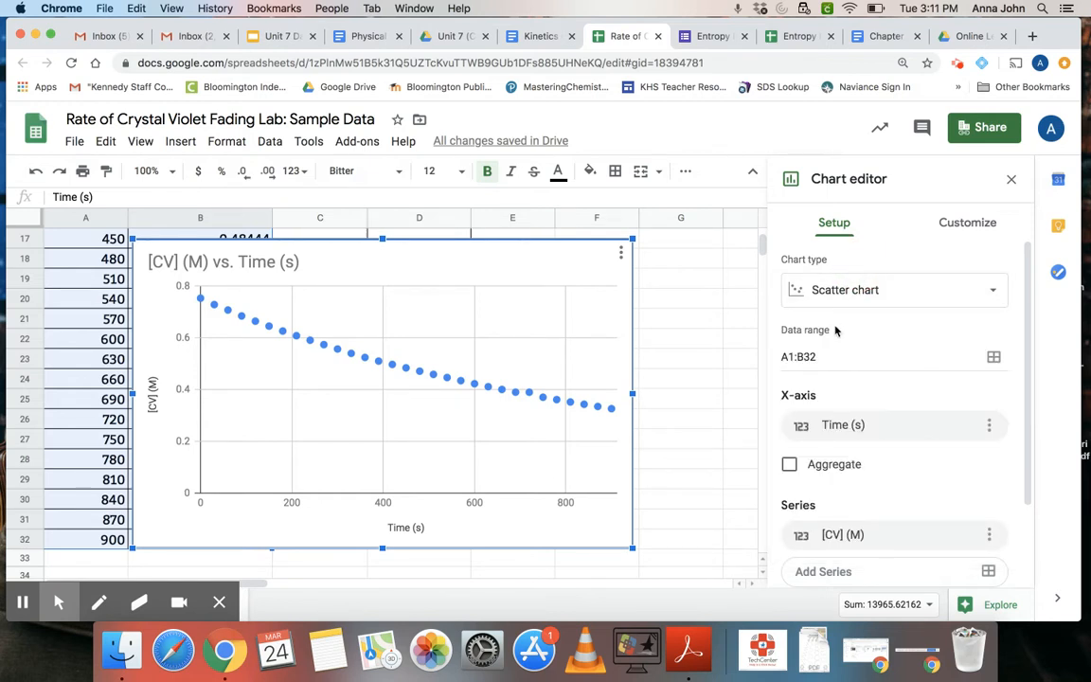
{"action": "scroll", "coordinate": [835, 330], "scroll_direction": "down", "scroll_amount": 2}
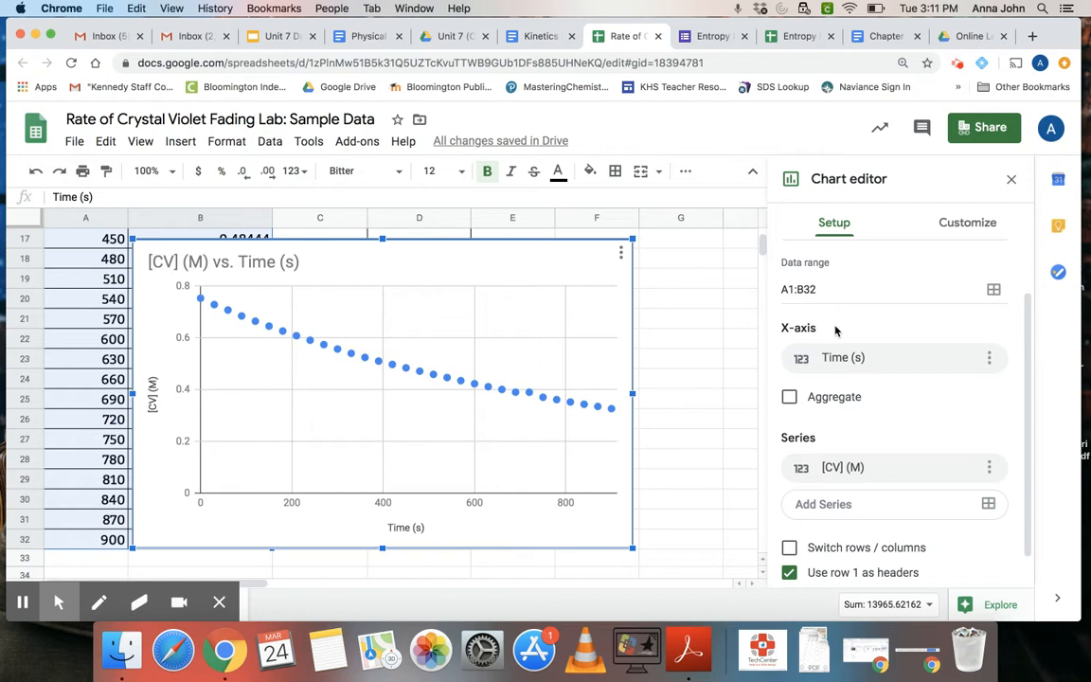
{"action": "scroll", "coordinate": [835, 330], "scroll_direction": "down", "scroll_amount": 1}
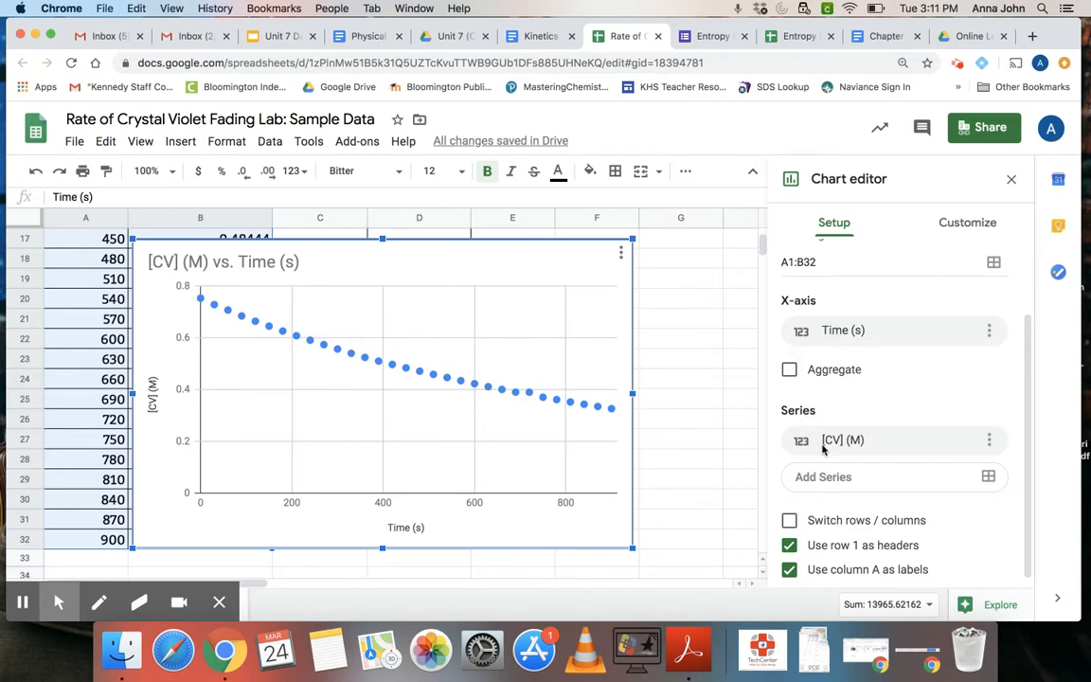
{"action": "scroll", "coordinate": [822, 449], "scroll_direction": "down", "scroll_amount": 1}
{"action": "scroll", "coordinate": [822, 449], "scroll_direction": "up", "scroll_amount": 3}
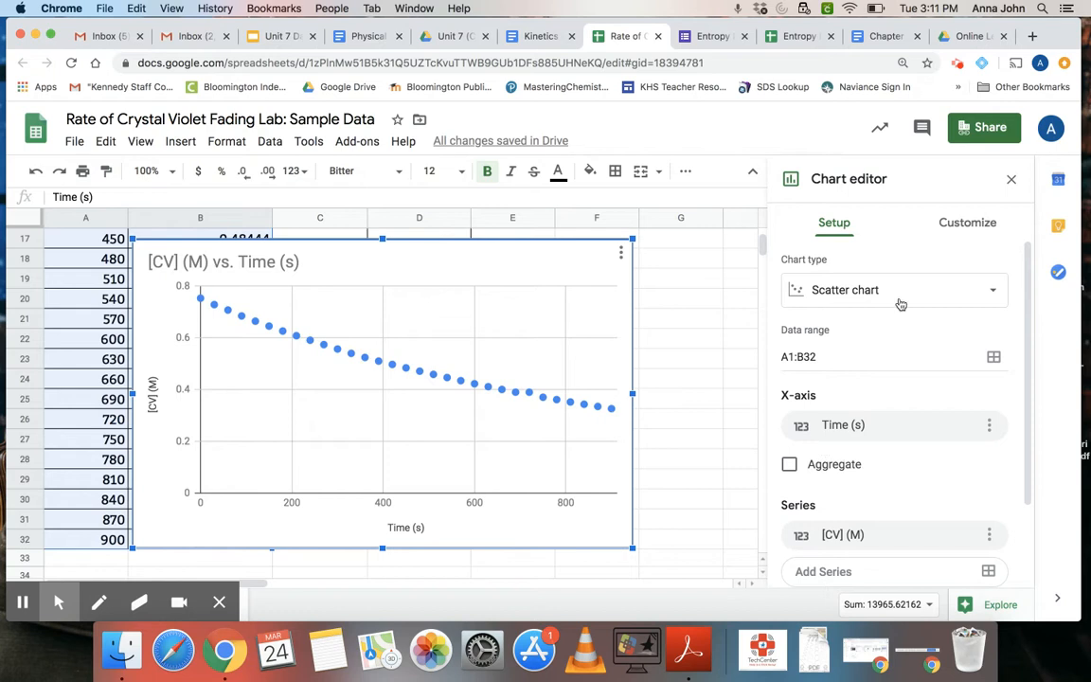
- Change the chart title to "Concentration Vs. Time"
{"action": "left_click", "coordinate": [963, 223]}
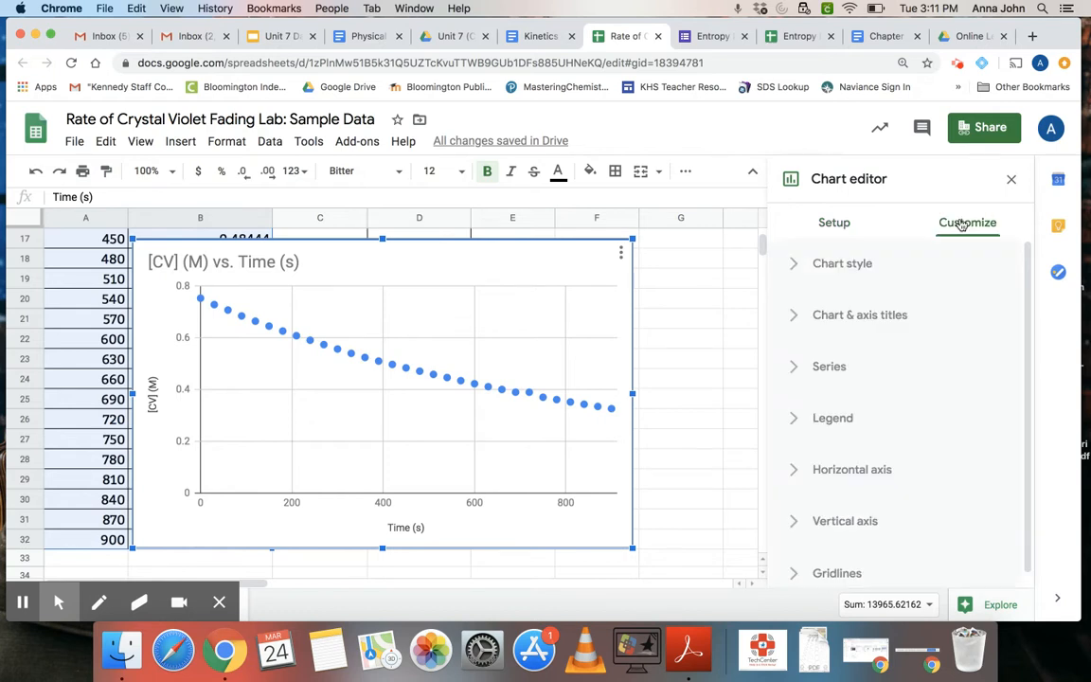
{"action": "left_click", "coordinate": [861, 264]}
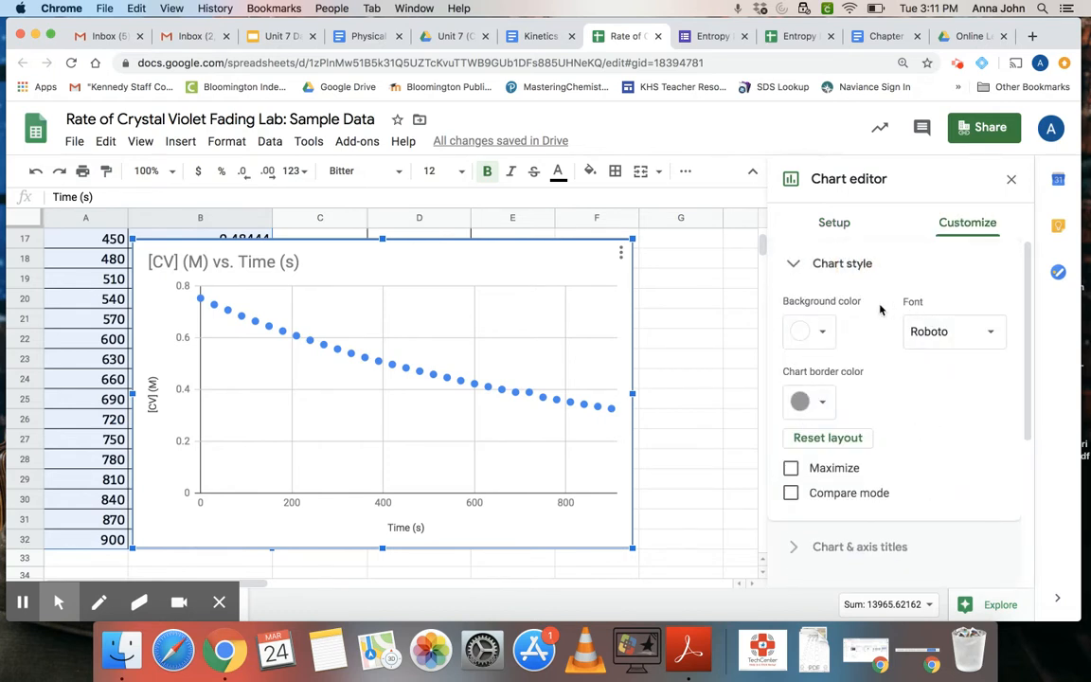
{"action": "scroll", "coordinate": [848, 403], "scroll_direction": "down", "scroll_amount": 3}
{"action": "left_click", "coordinate": [845, 422]}
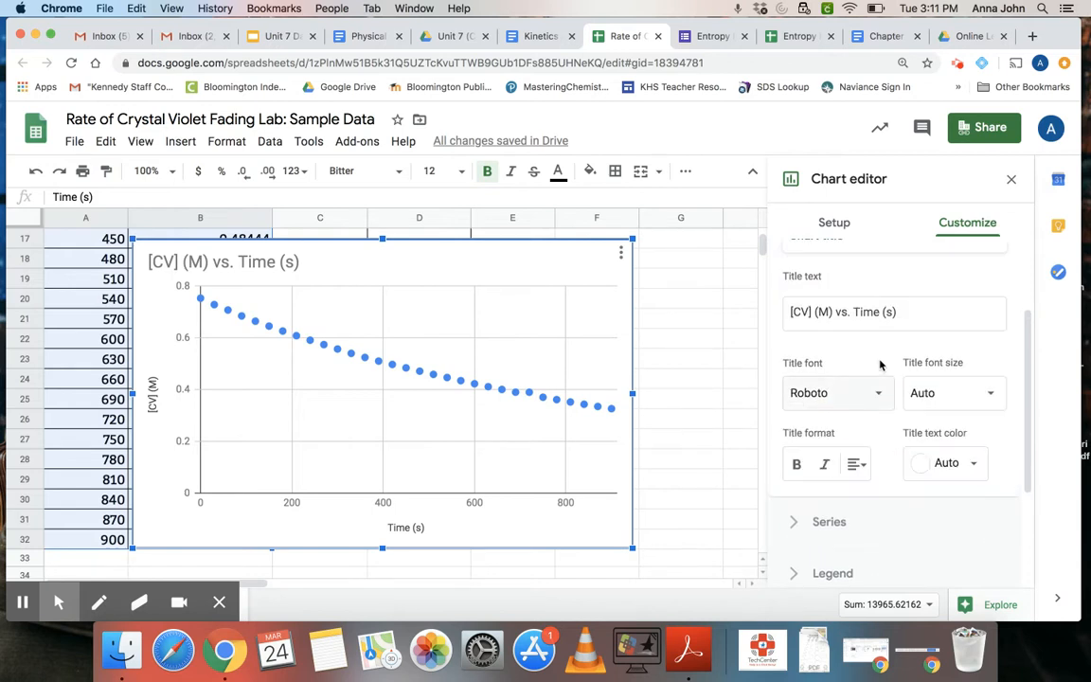
{"action": "scroll", "coordinate": [881, 365], "scroll_direction": "up", "scroll_amount": 2}
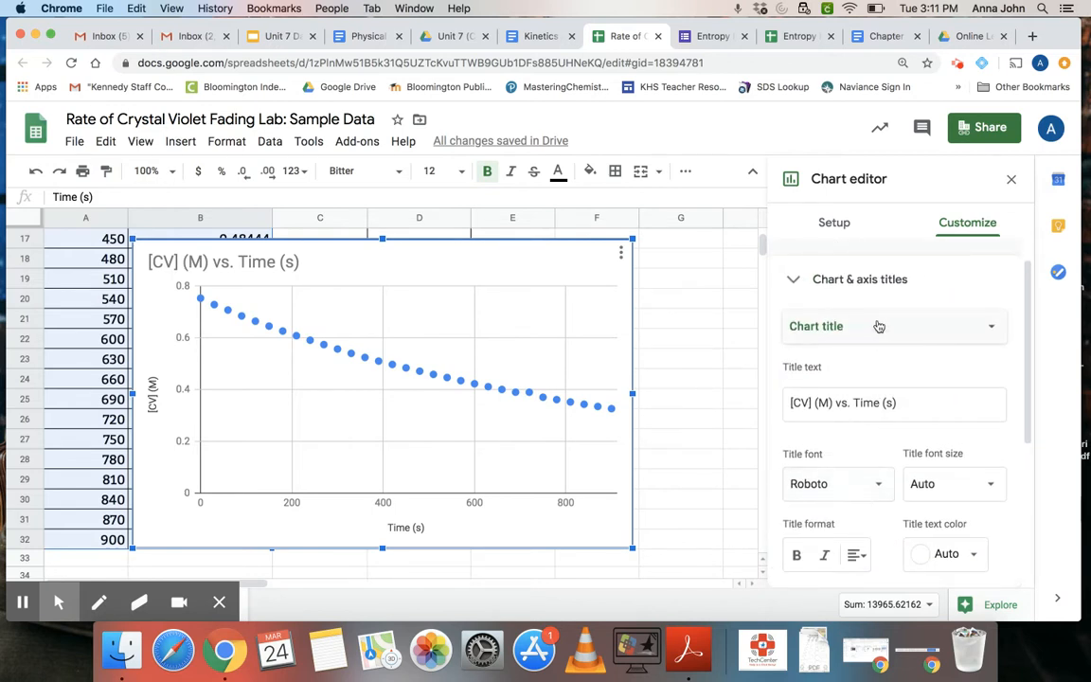
{"action": "left_click", "coordinate": [880, 325]}
{"action": "left_click", "coordinate": [879, 325]}
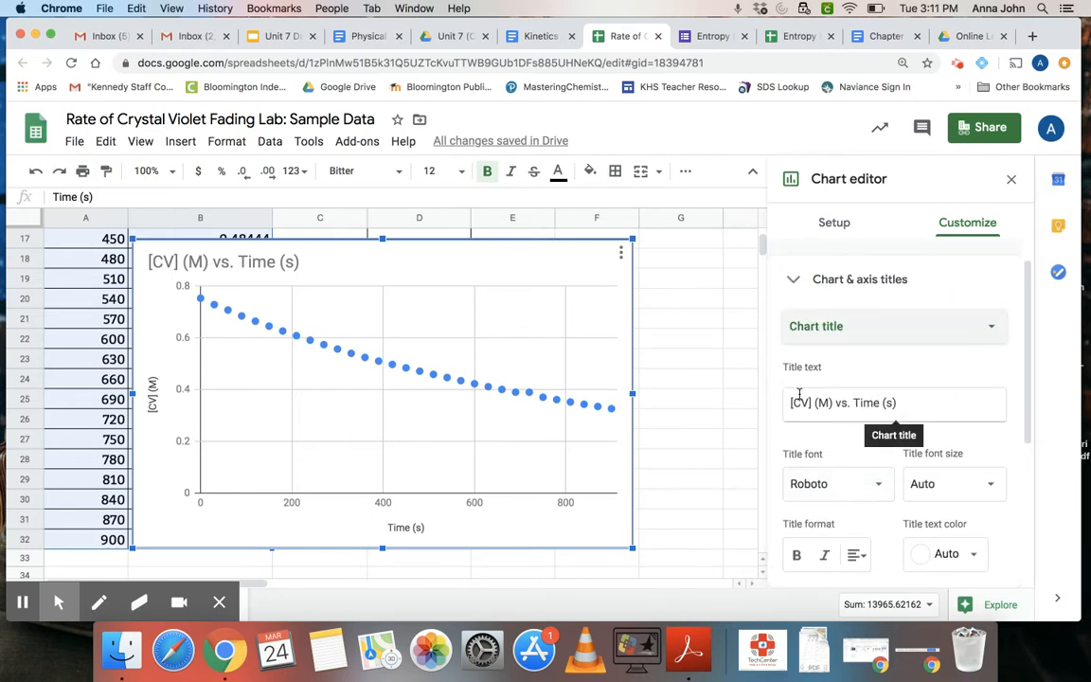
{"action": "left_click", "coordinate": [913, 397]}
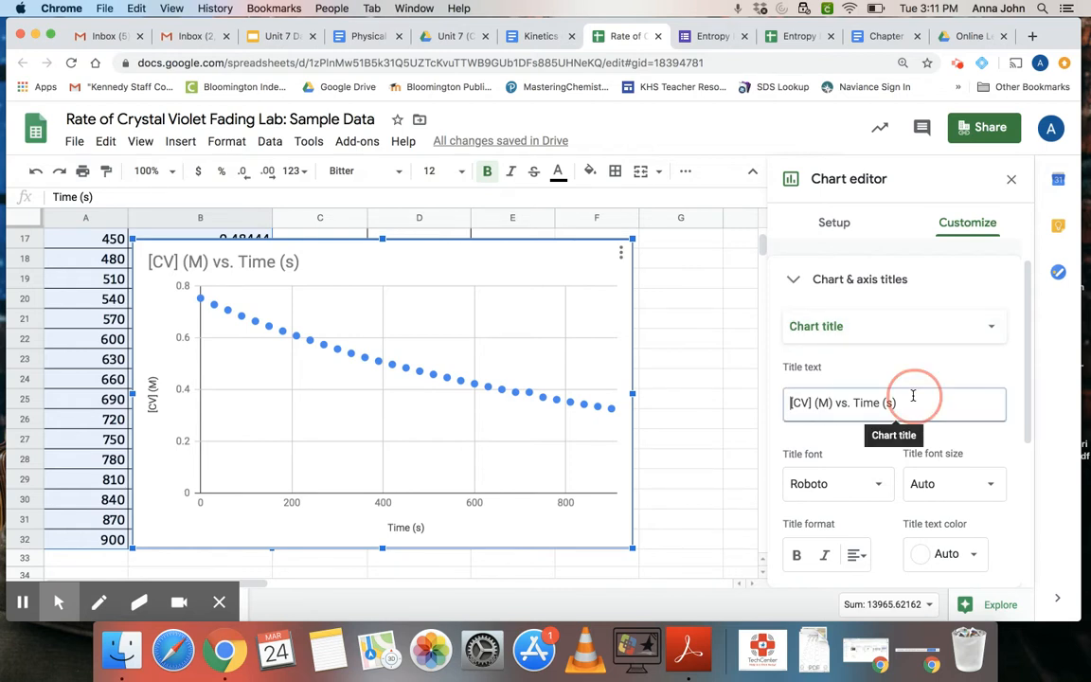
{"action": "left_click_drag", "start_coordinate": [792, 402], "coordinate": [934, 403]}
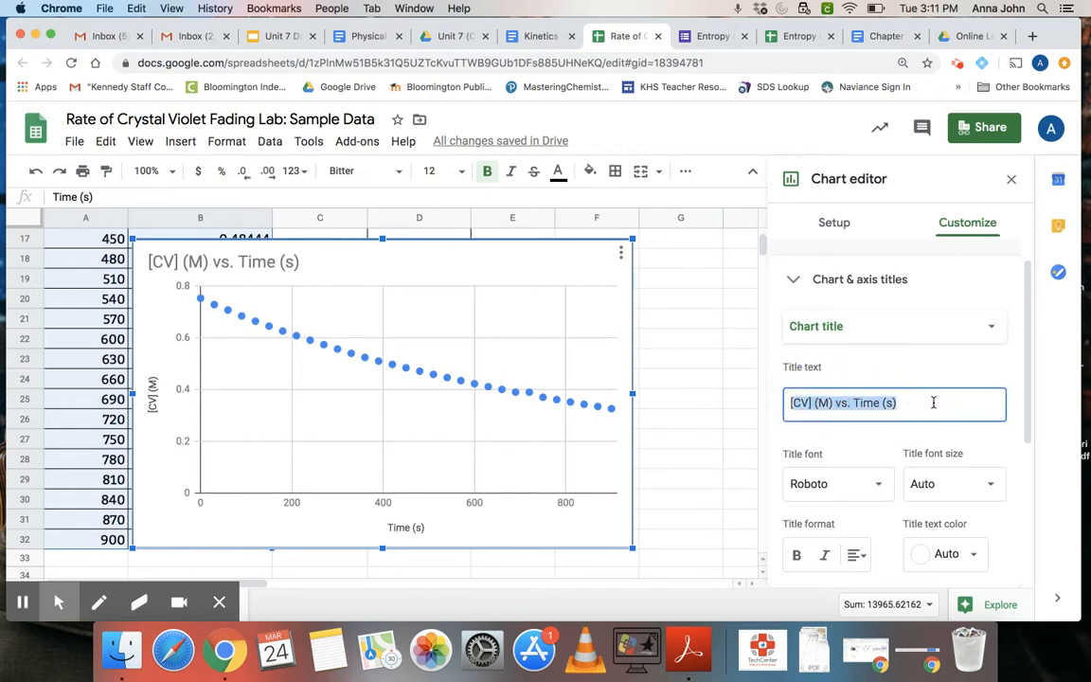
{"action": "type", "text": "[Concn"}
{"action": "key", "text": "BackSpace"}
{"action": "type", "text": "ent"}
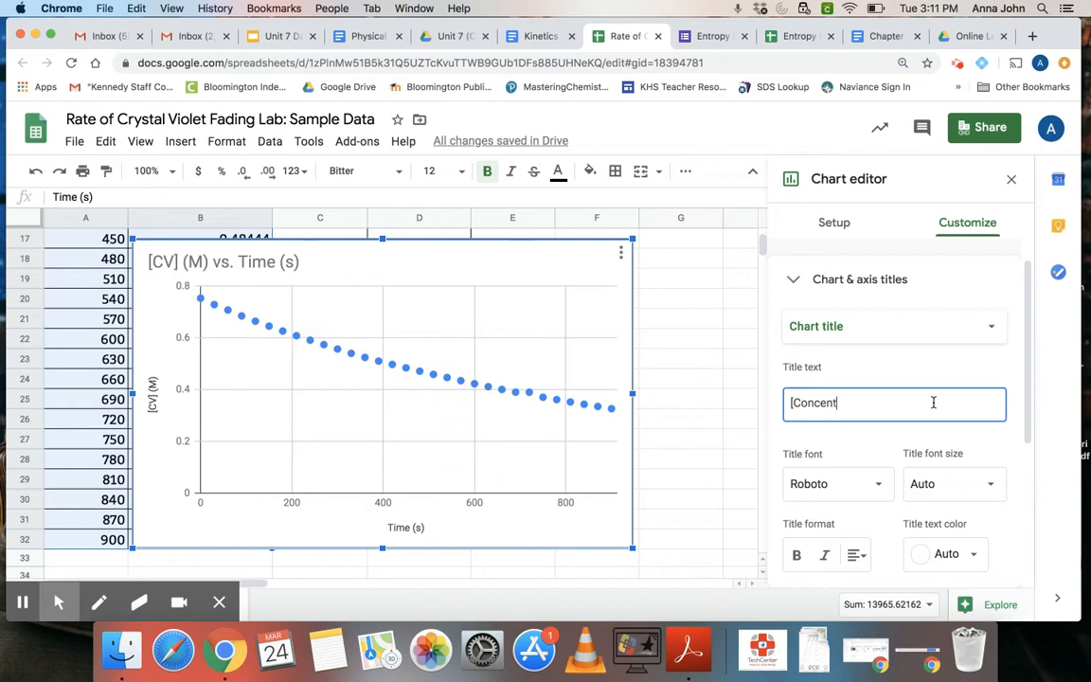
{"action": "type", "text": "ration Vs. Time"}
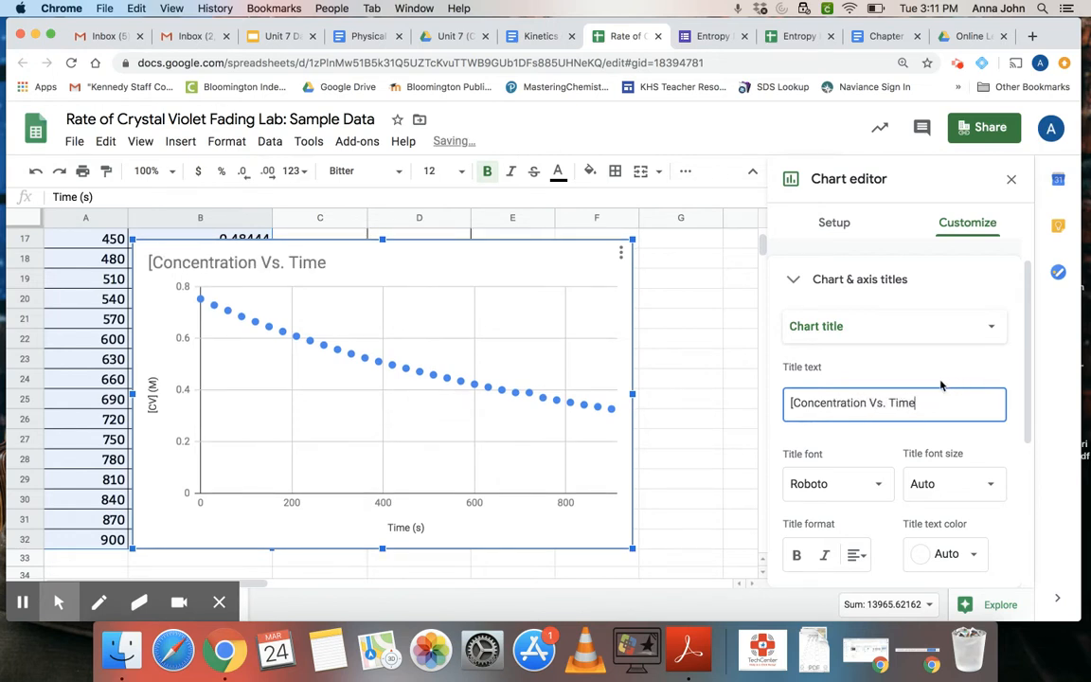
{"action": "left_click", "coordinate": [786, 403]}
{"action": "key", "text": "Delete"}
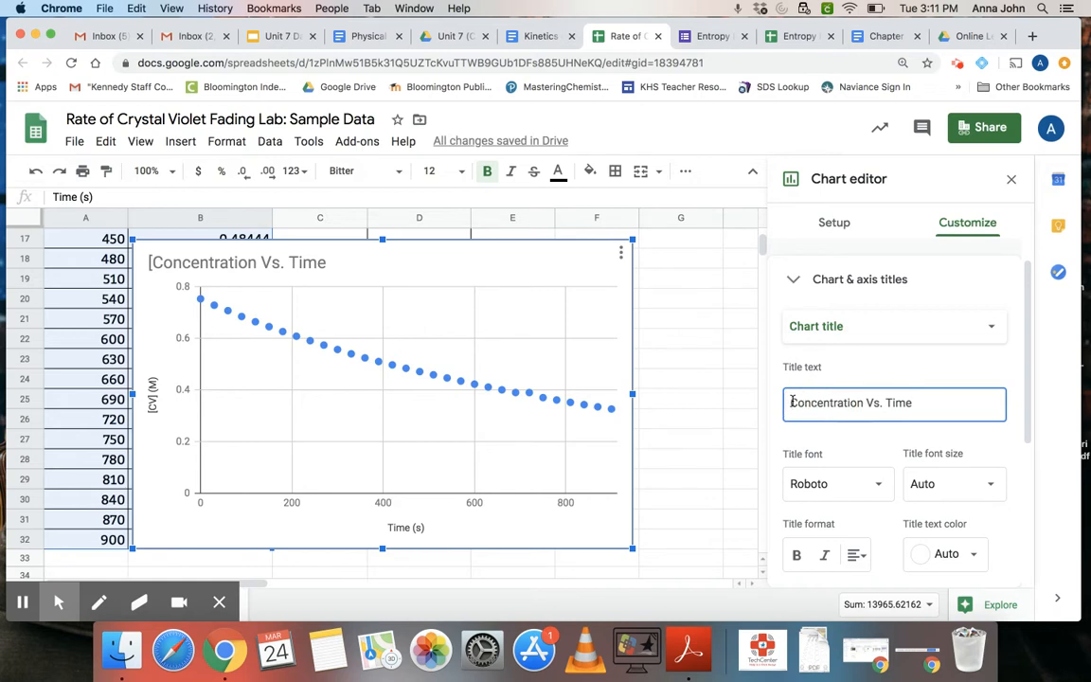
- Check the title text of the chart's horizontal and vertical axes
{"action": "left_click", "coordinate": [828, 325]}
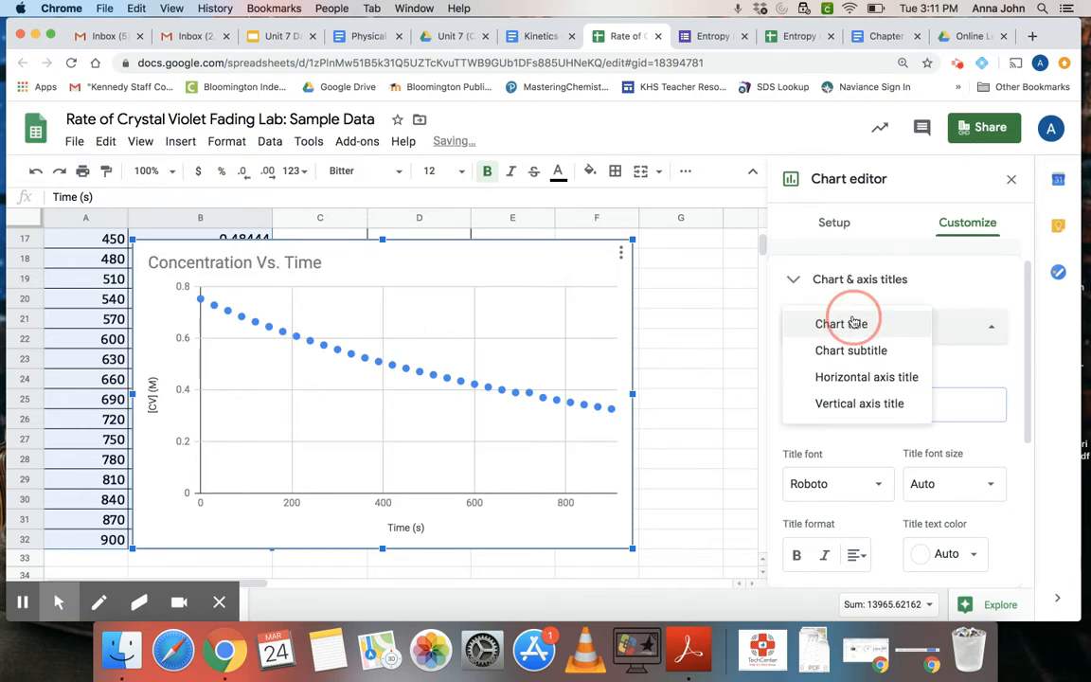
{"action": "left_click", "coordinate": [837, 377]}
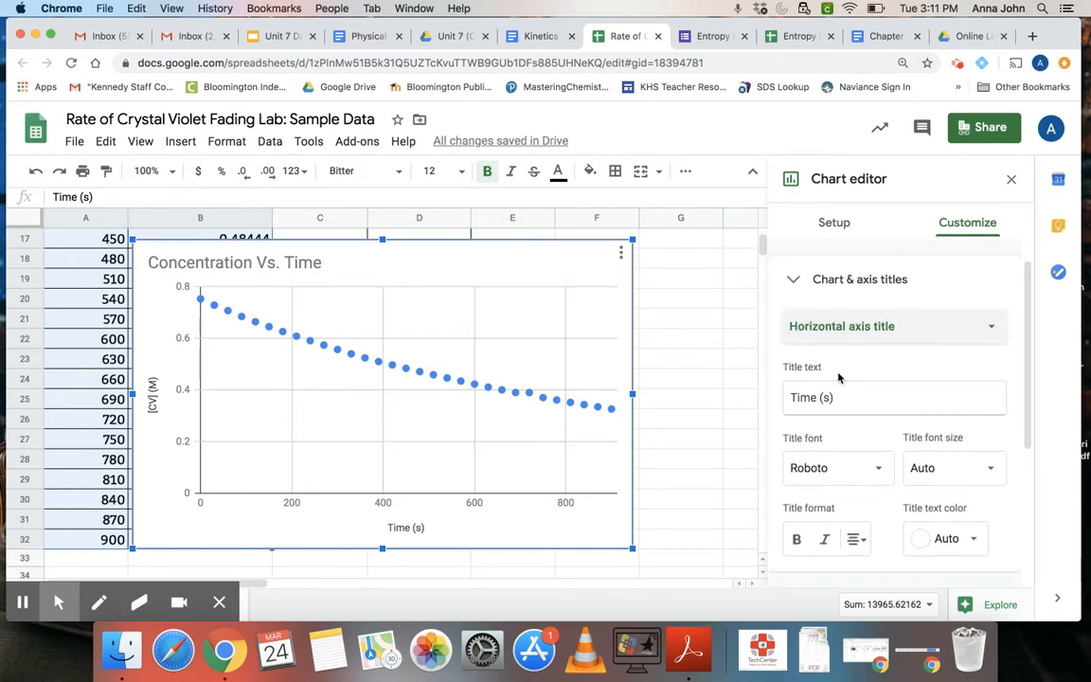
{"action": "left_click", "coordinate": [846, 326]}
{"action": "left_click", "coordinate": [838, 348]}
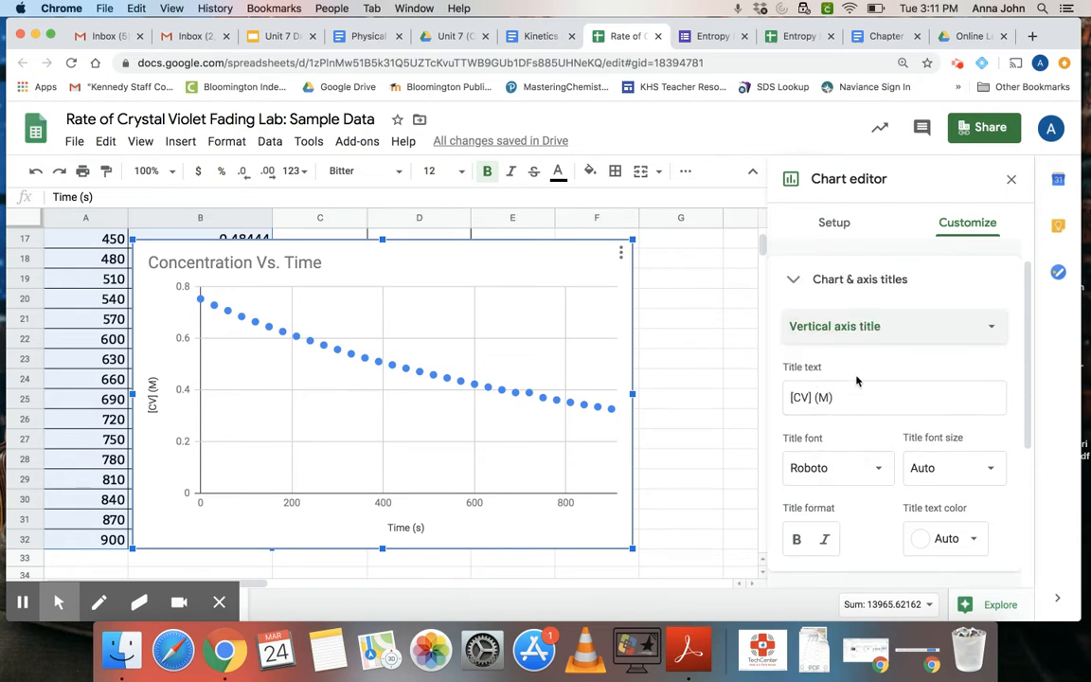
- Add a linear trendline to the chart's [CV] (M) series
{"action": "scroll", "coordinate": [857, 382], "scroll_direction": "down", "scroll_amount": 2}
{"action": "scroll", "coordinate": [857, 382], "scroll_direction": "down", "scroll_amount": 3}
{"action": "left_click", "coordinate": [788, 365]}
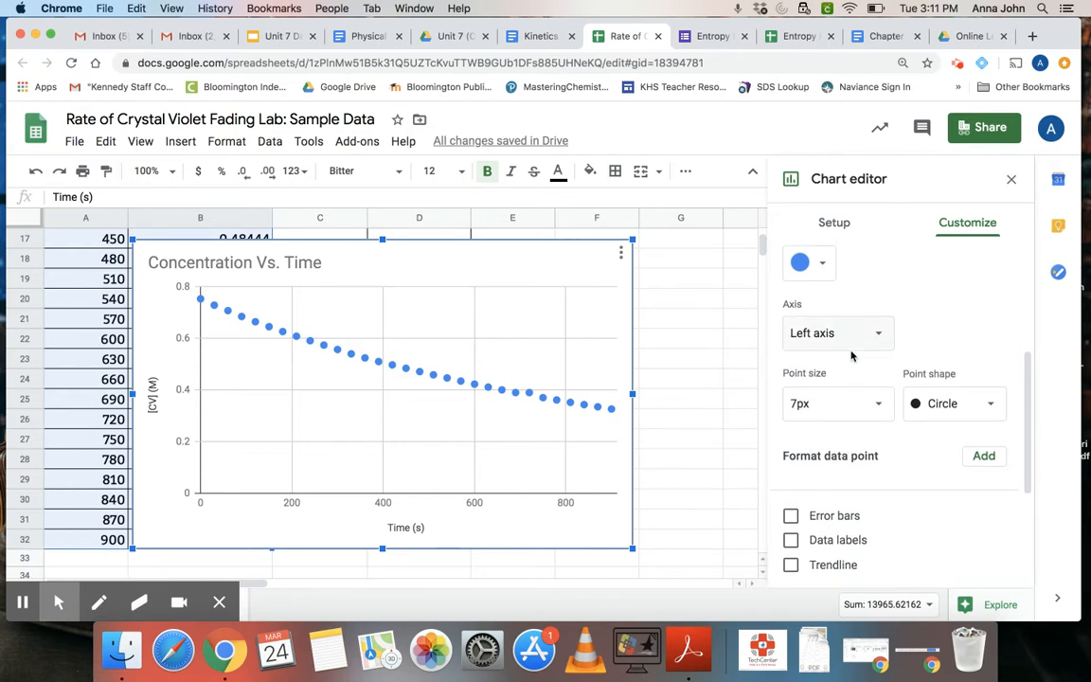
{"action": "scroll", "coordinate": [849, 358], "scroll_direction": "up", "scroll_amount": 1}
{"action": "scroll", "coordinate": [850, 352], "scroll_direction": "down", "scroll_amount": 3}
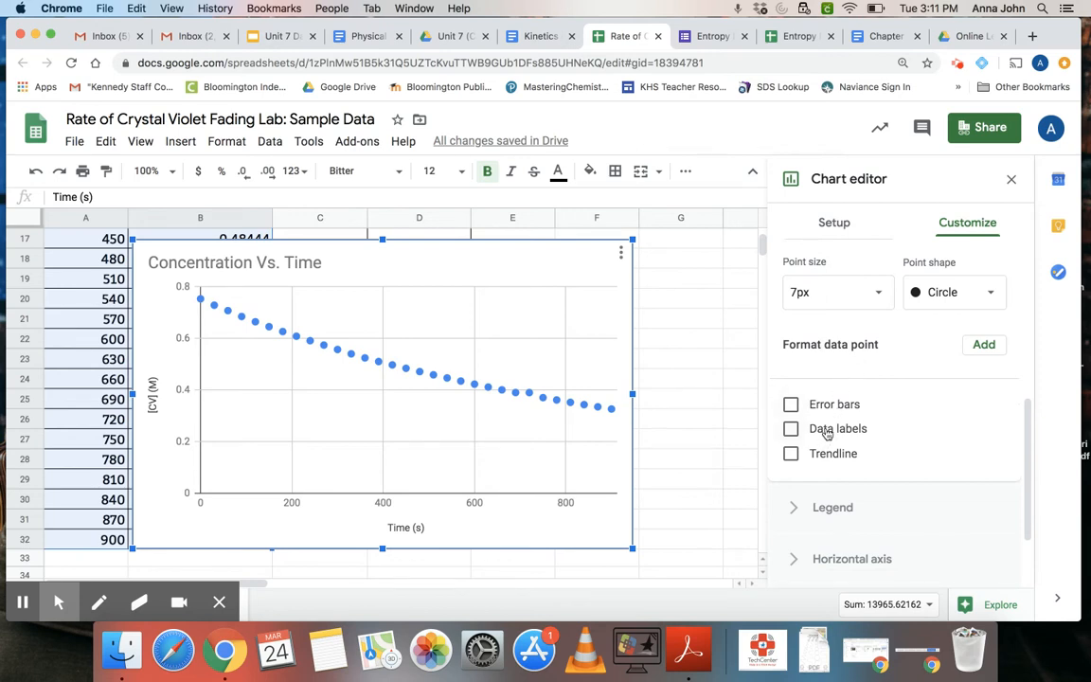
{"action": "left_click", "coordinate": [819, 458]}
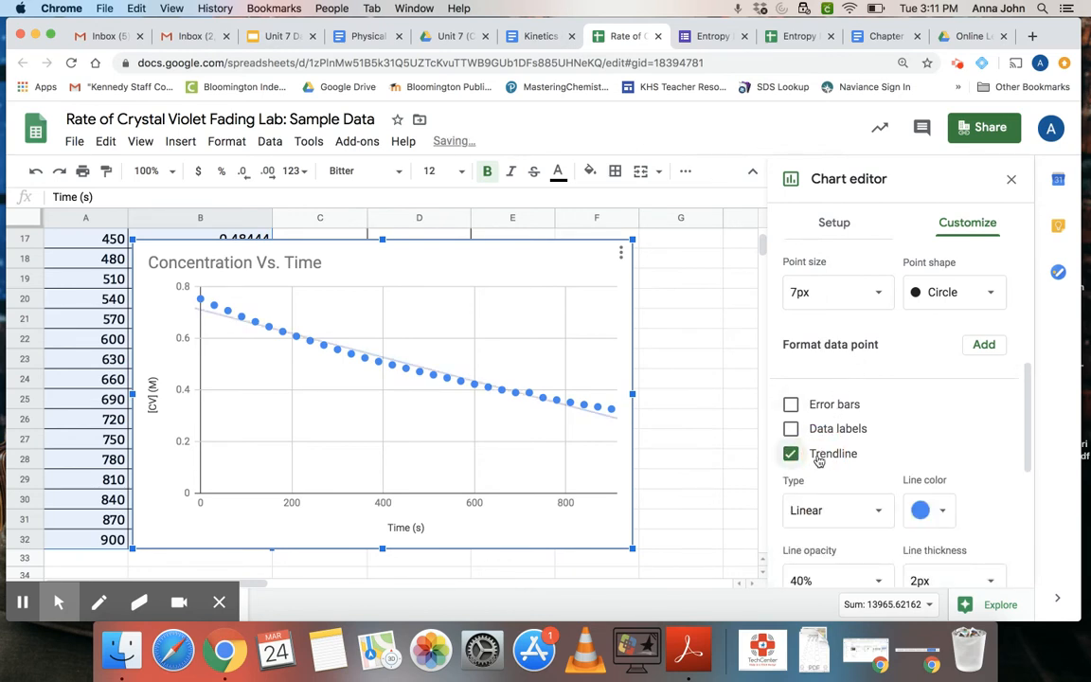
- Label the trendline with its equation, shift the chart slightly upward, and show the R² value
{"action": "scroll", "coordinate": [820, 460], "scroll_direction": "down", "scroll_amount": 1}
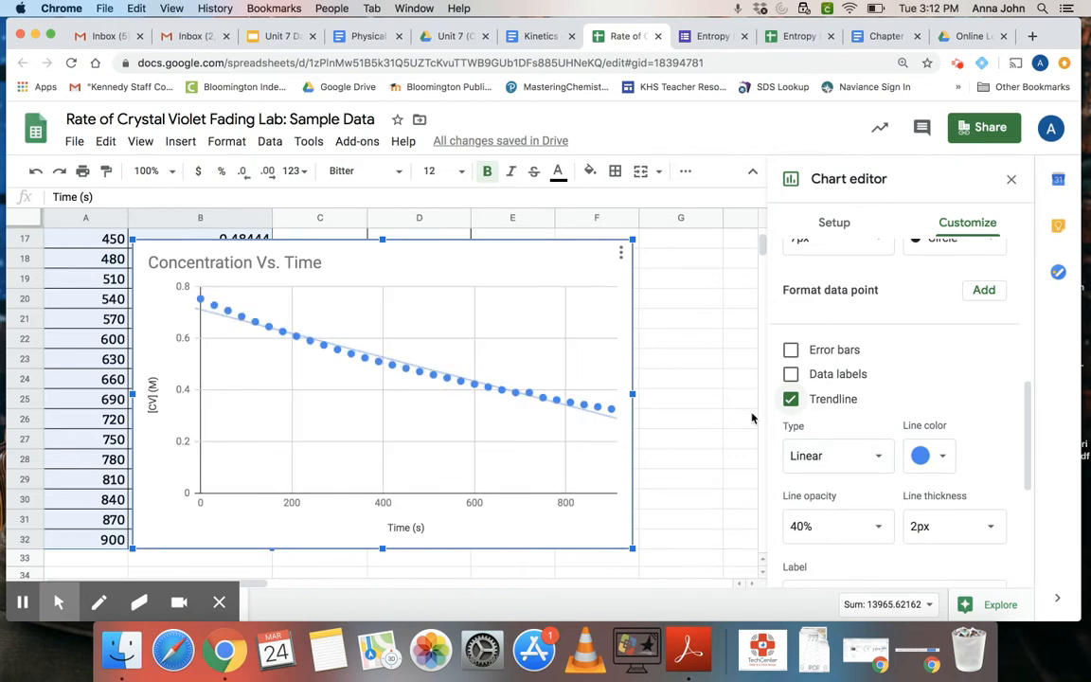
{"action": "scroll", "coordinate": [834, 437], "scroll_direction": "down", "scroll_amount": 1}
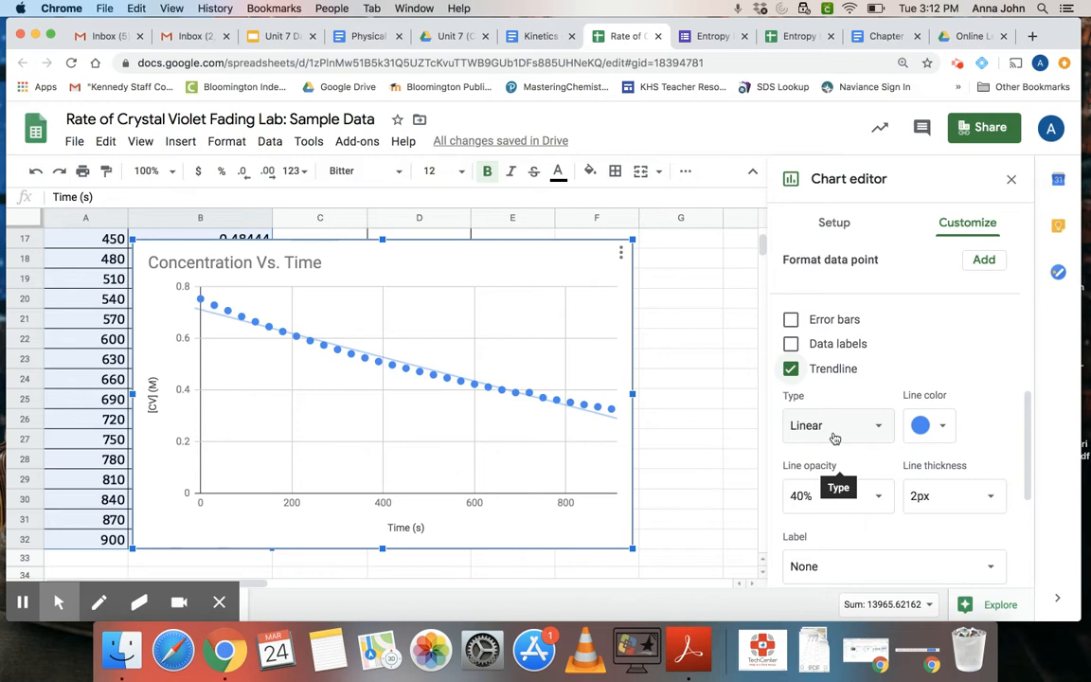
{"action": "scroll", "coordinate": [835, 436], "scroll_direction": "down", "scroll_amount": 4}
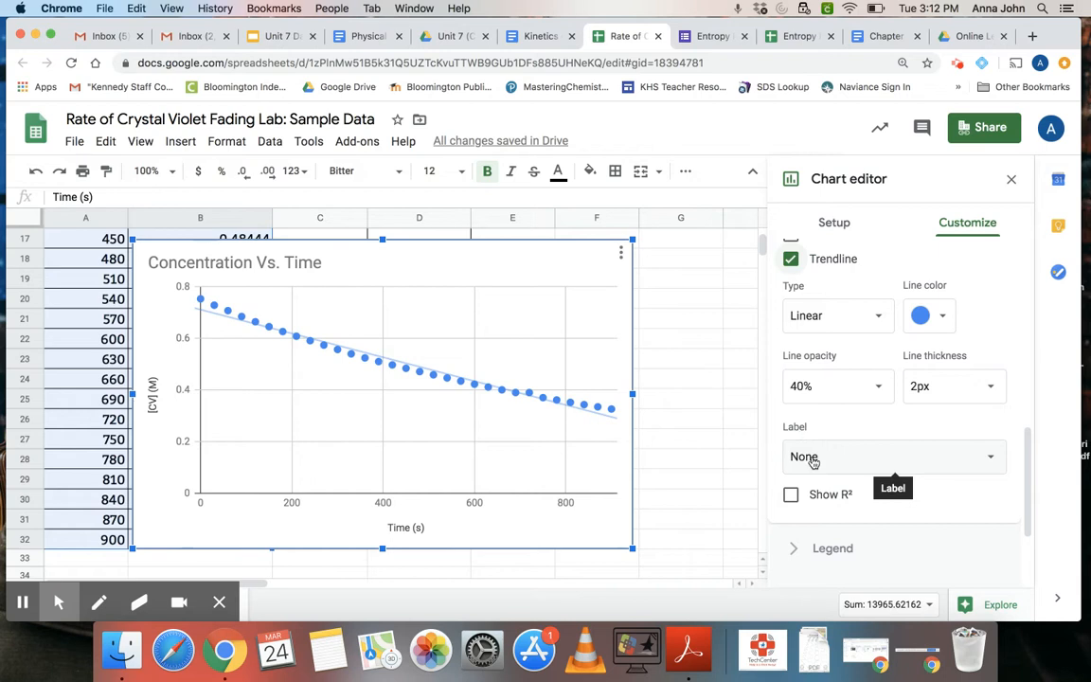
{"action": "left_click", "coordinate": [811, 456]}
{"action": "left_click", "coordinate": [815, 508]}
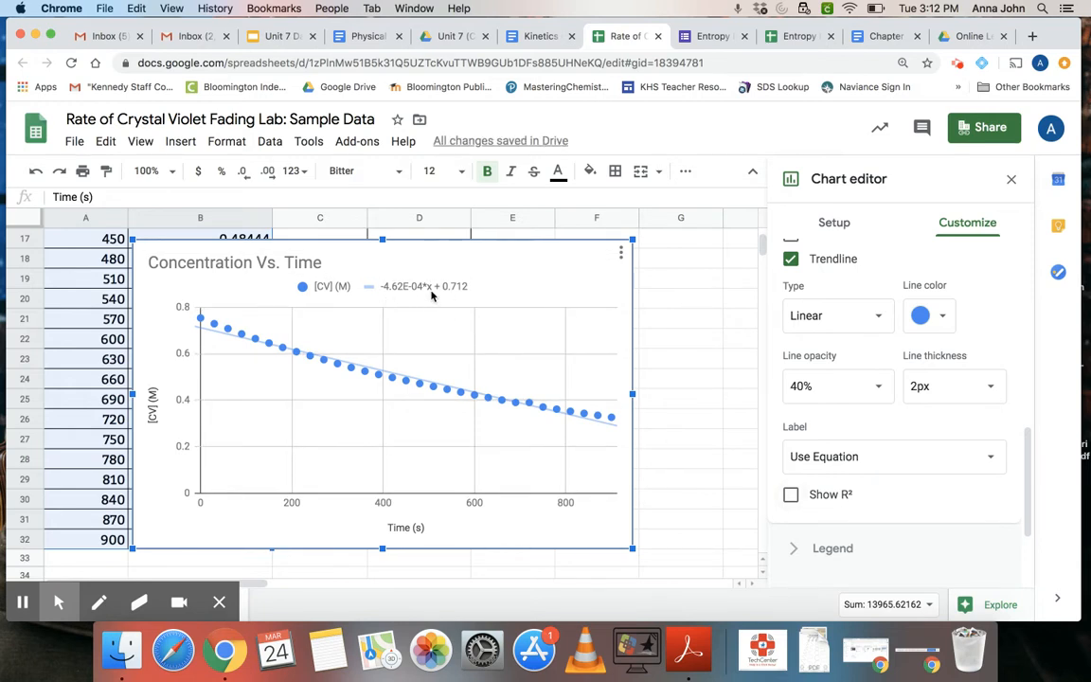
{"action": "mouse_move", "coordinate": [423, 286]}
{"action": "left_mouse_down"}
{"action": "mouse_move", "coordinate": [450, 274]}
{"action": "mouse_move", "coordinate": [420, 276]}
{"action": "left_mouse_up"}
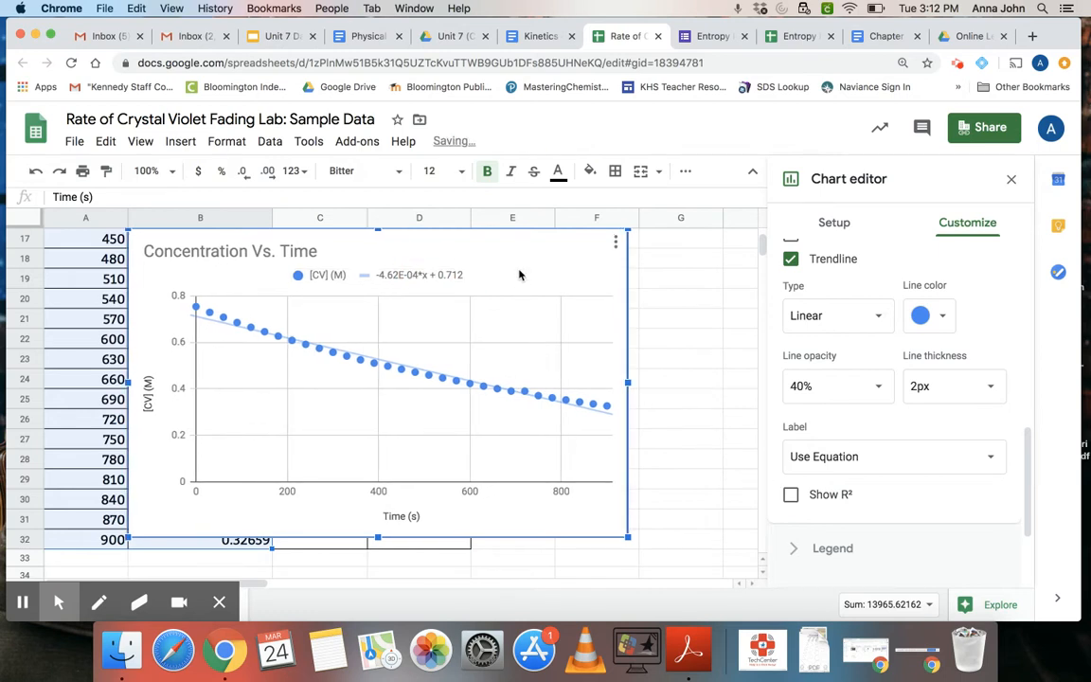
{"action": "left_click", "coordinate": [791, 496]}
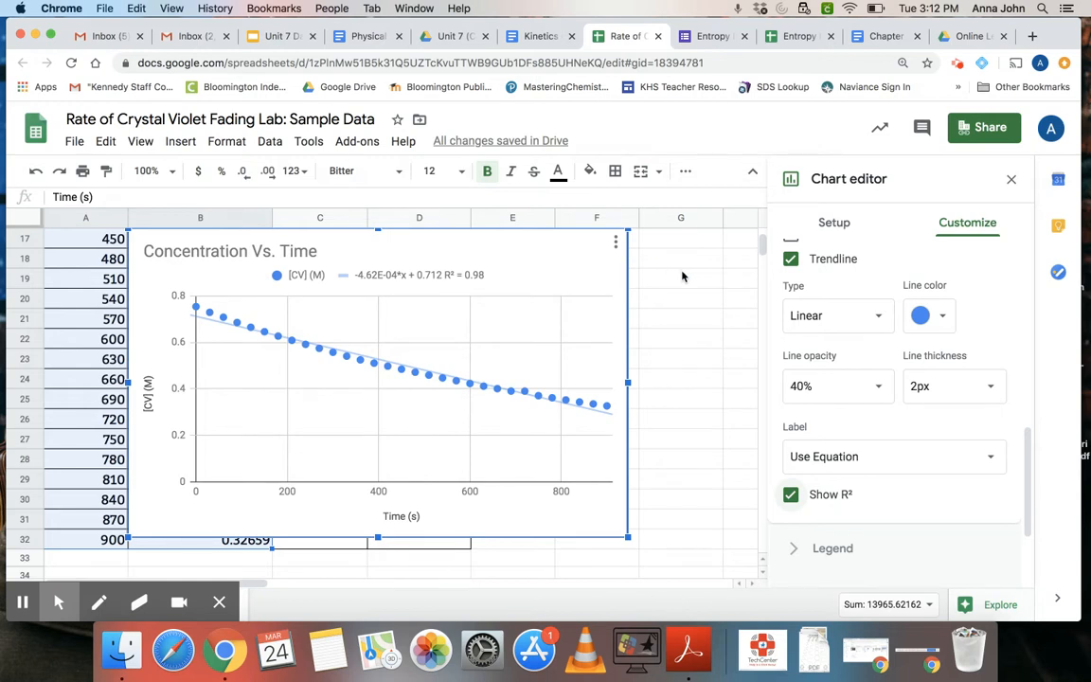
{"action": "right_click", "coordinate": [589, 285]}
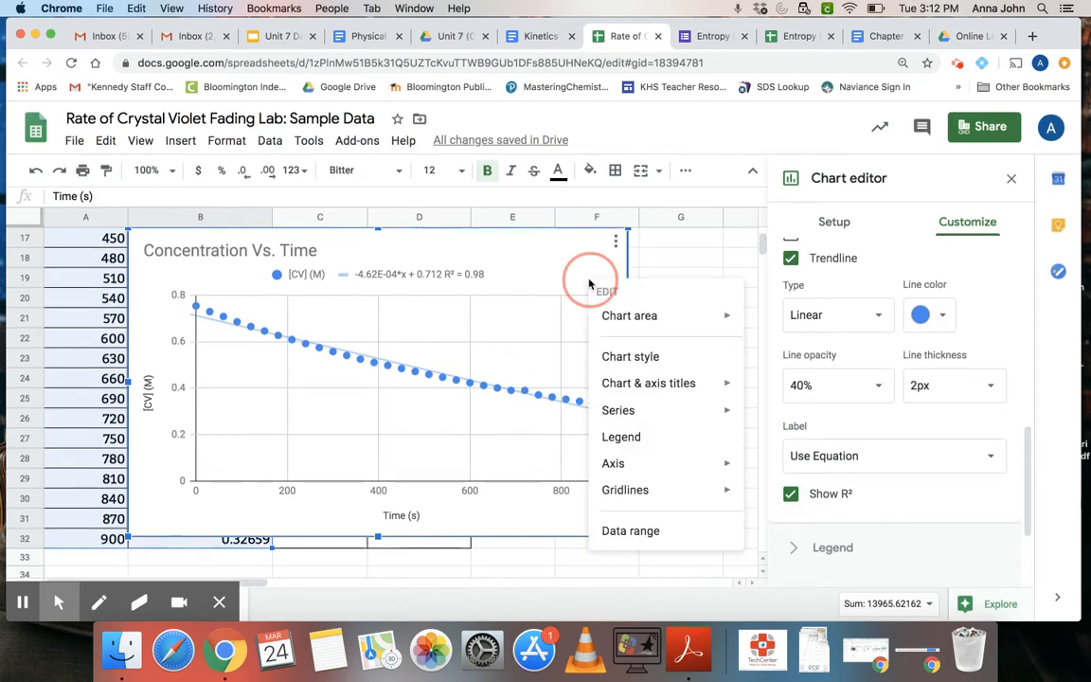
{"action": "mouse_move", "coordinate": [613, 320]}
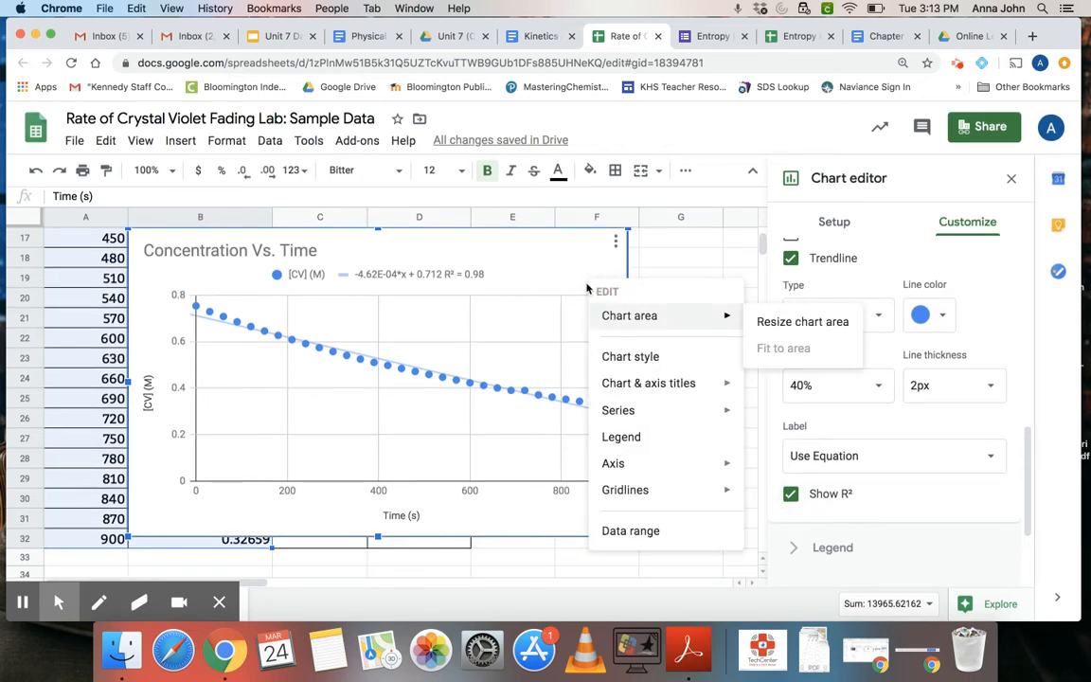
{"action": "left_click", "coordinate": [569, 256]}
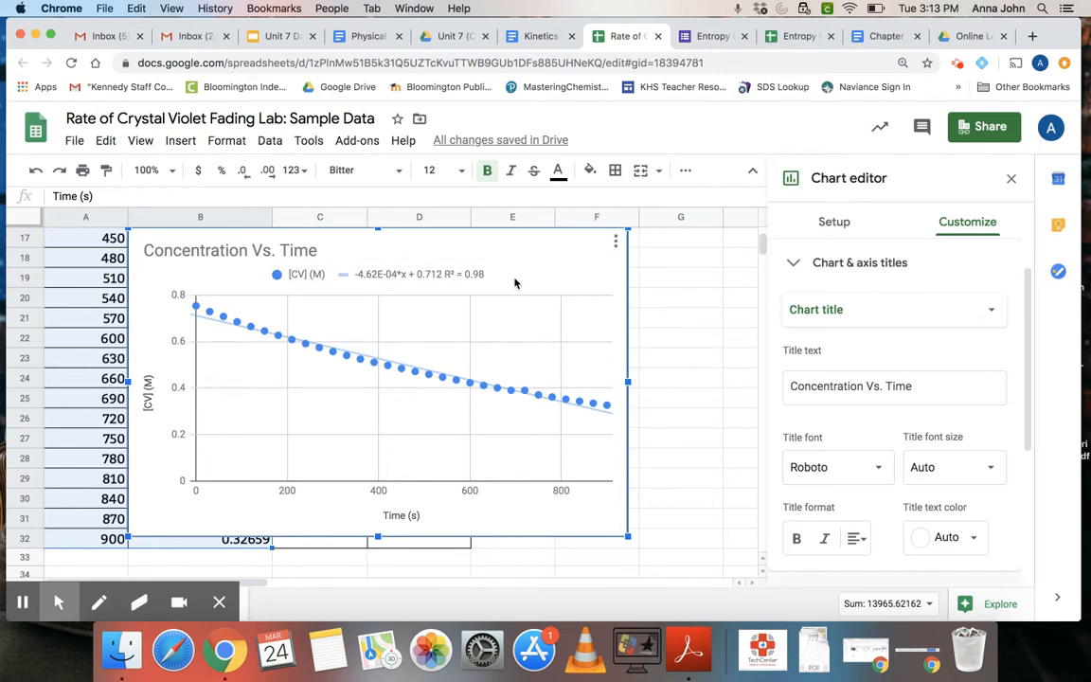
- Move the Concentration Vs. Time chart below the data table so that all data rows are uncovered
{"action": "left_click_drag", "start_coordinate": [523, 277], "coordinate": [725, 478]}
{"action": "left_click_drag", "start_coordinate": [746, 539], "coordinate": [725, 596]}
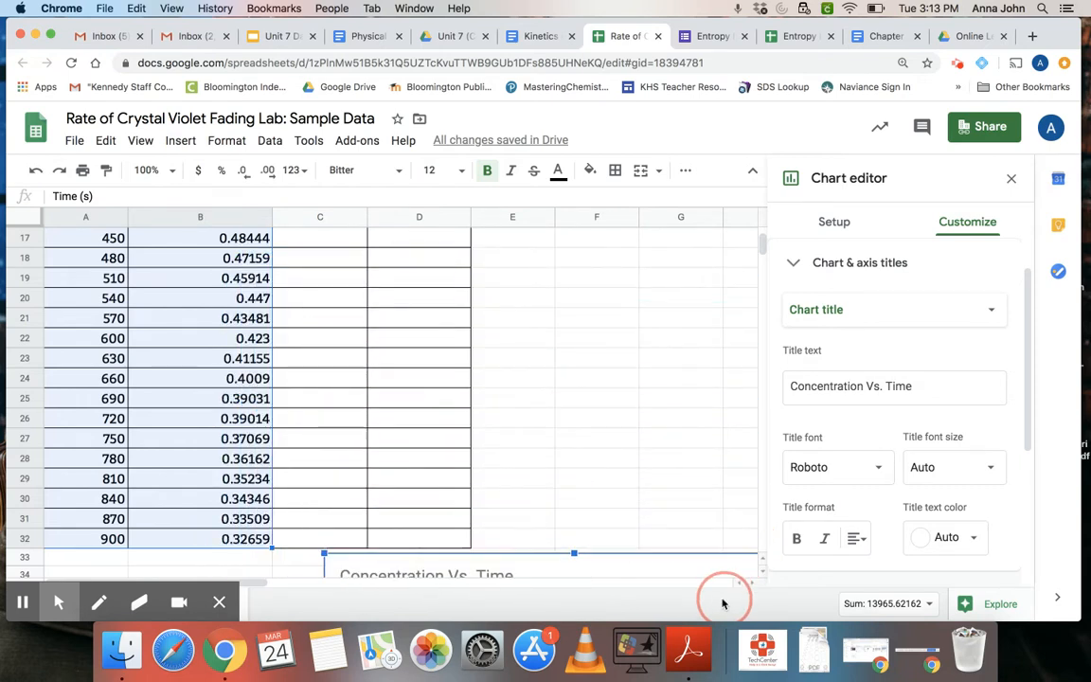
{"action": "scroll", "coordinate": [555, 453], "scroll_direction": "down", "scroll_amount": 5}
- Enter the formula =LN(B2) in cell C2, the first data cell of the ln[CV] column
{"action": "scroll", "coordinate": [246, 327], "scroll_direction": "up", "scroll_amount": 10}
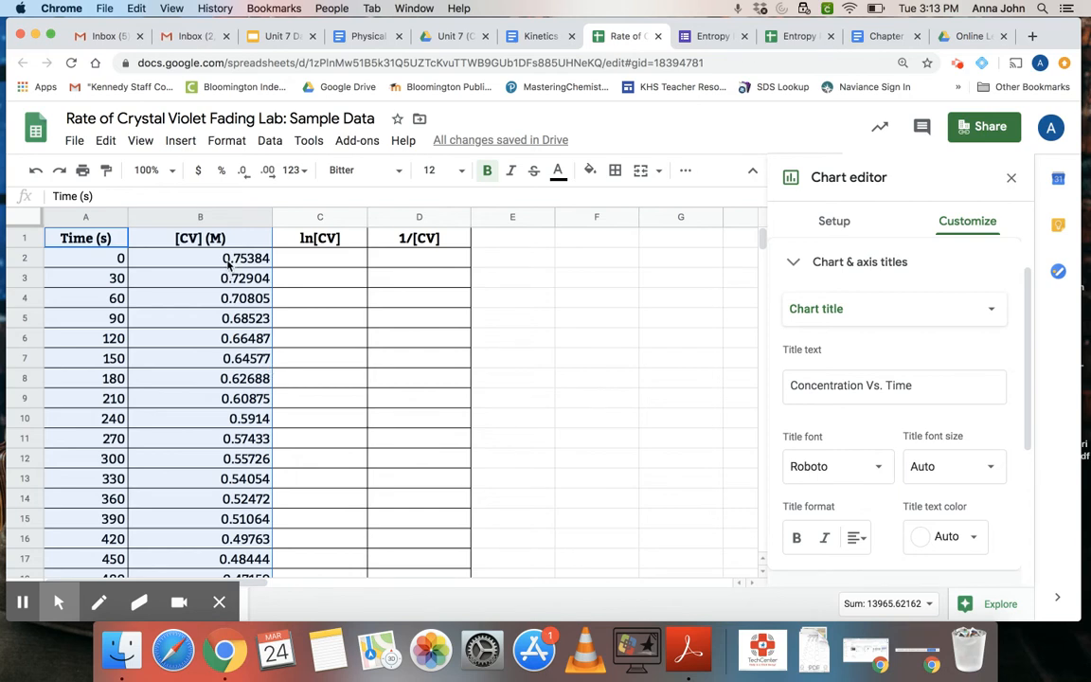
{"action": "left_click", "coordinate": [229, 263]}
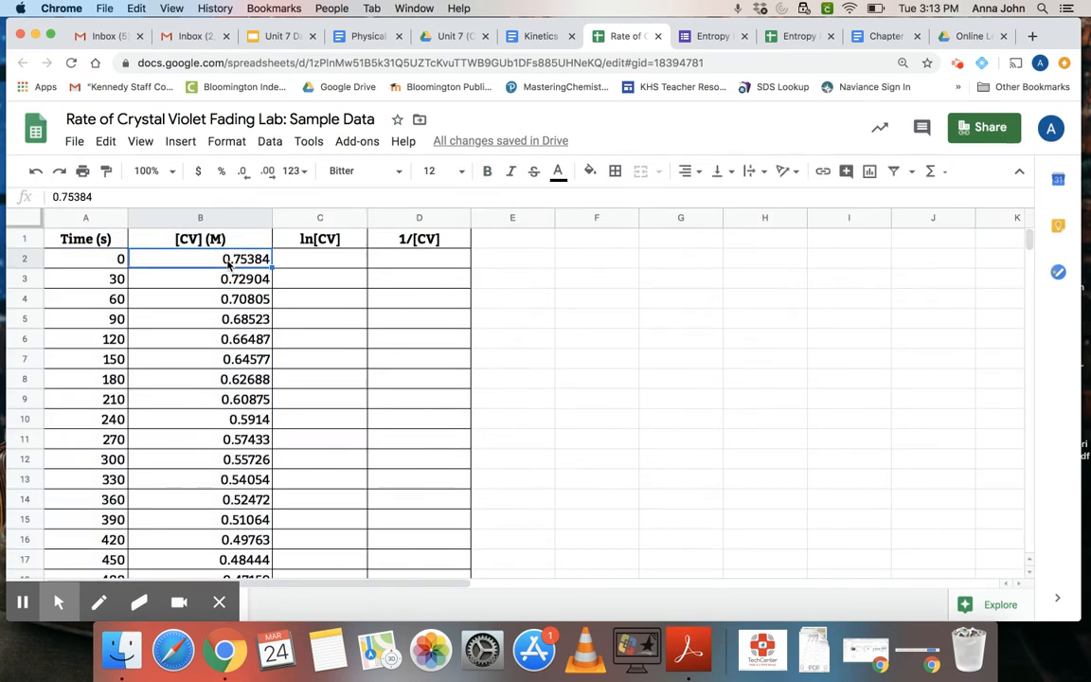
{"action": "left_click", "coordinate": [304, 261]}
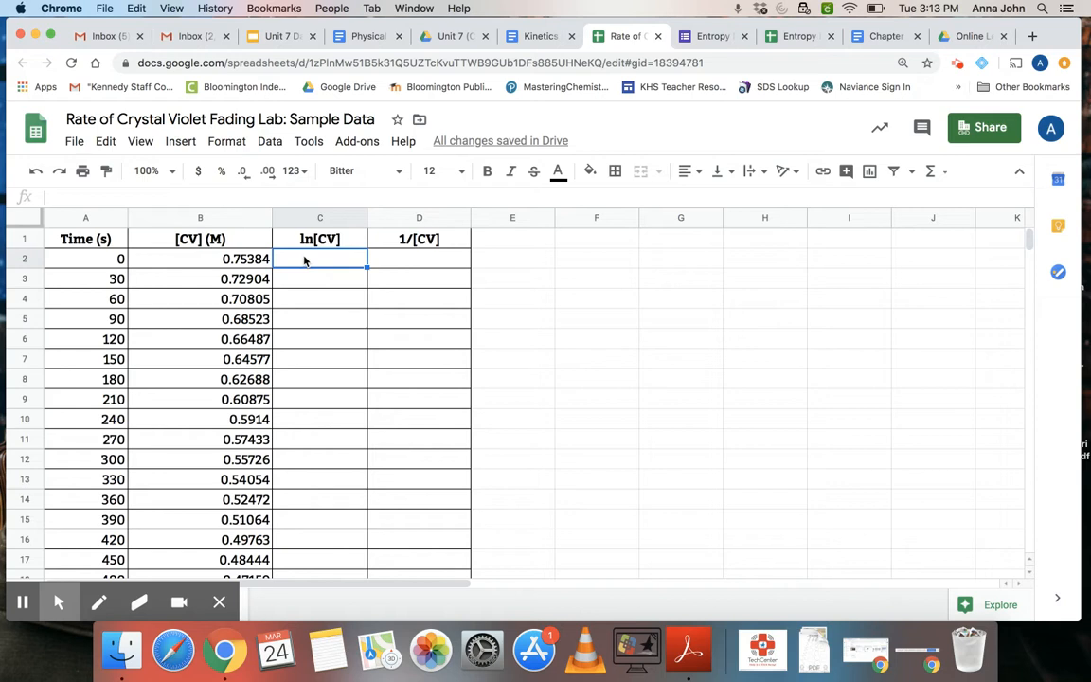
{"action": "double_click", "coordinate": [304, 259]}
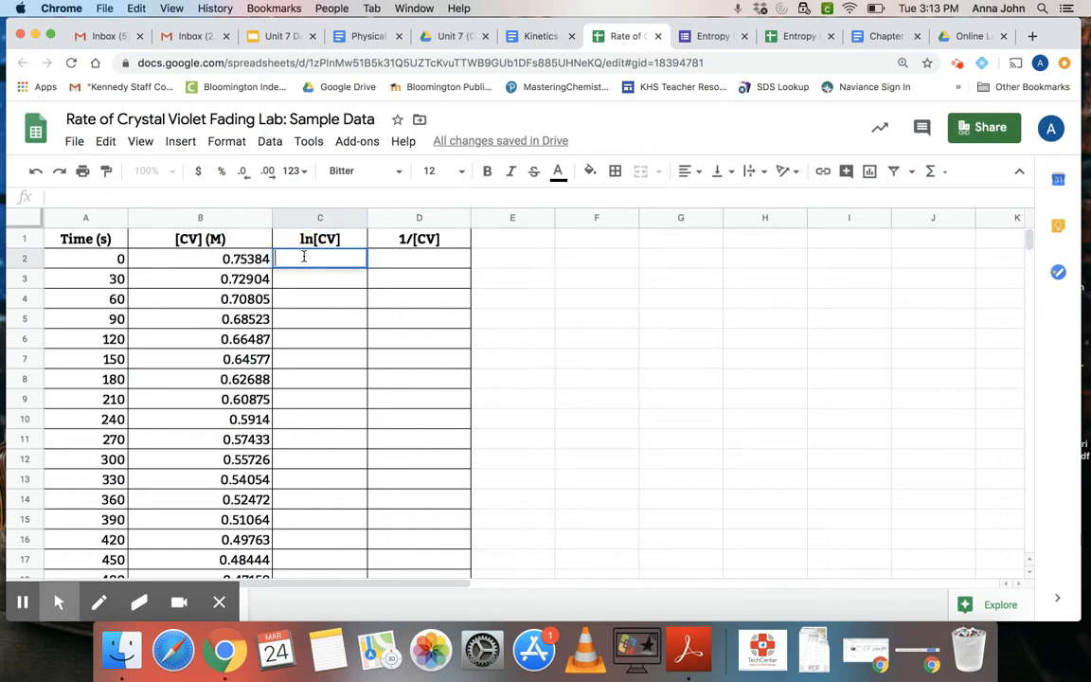
{"action": "type", "text": "="}
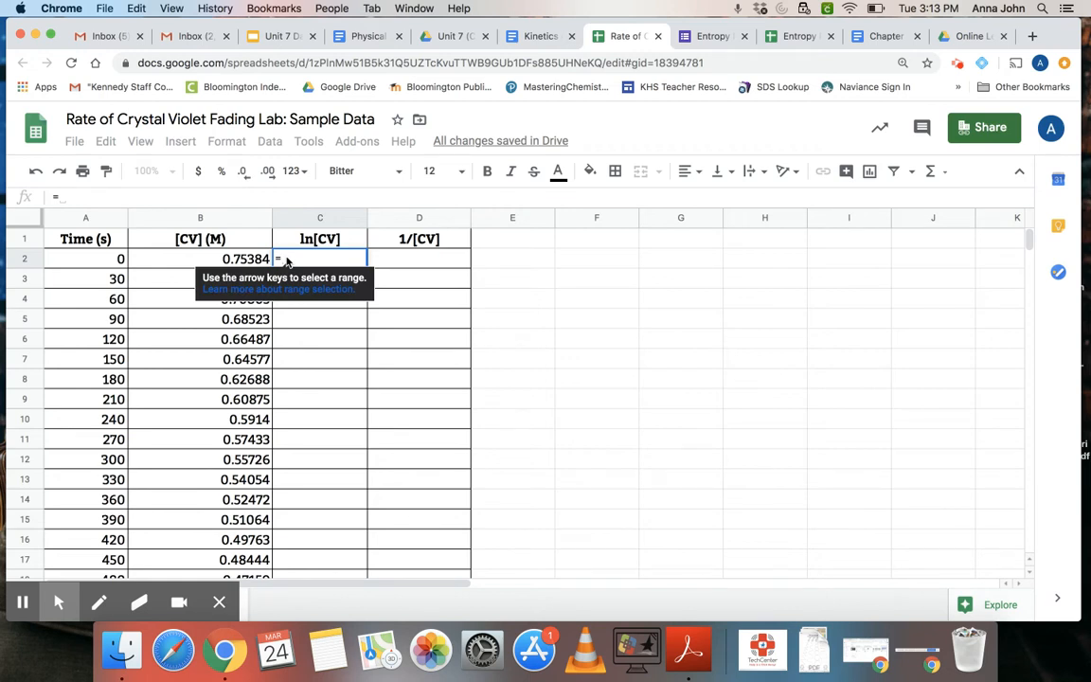
{"action": "type", "text": "ln"}
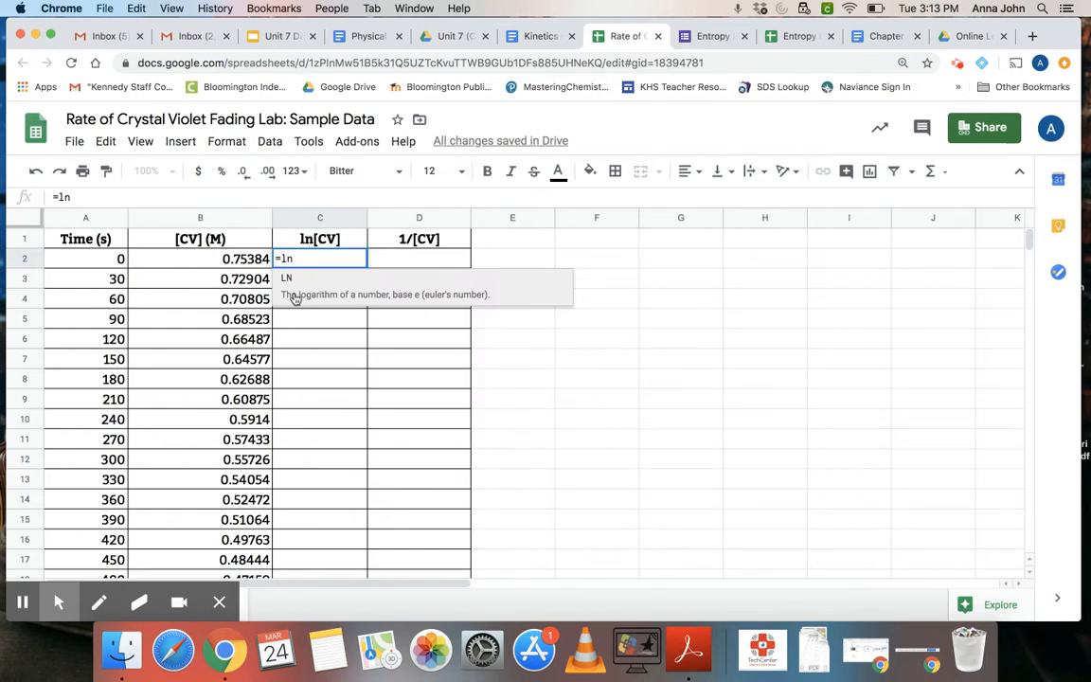
{"action": "left_click", "coordinate": [295, 298]}
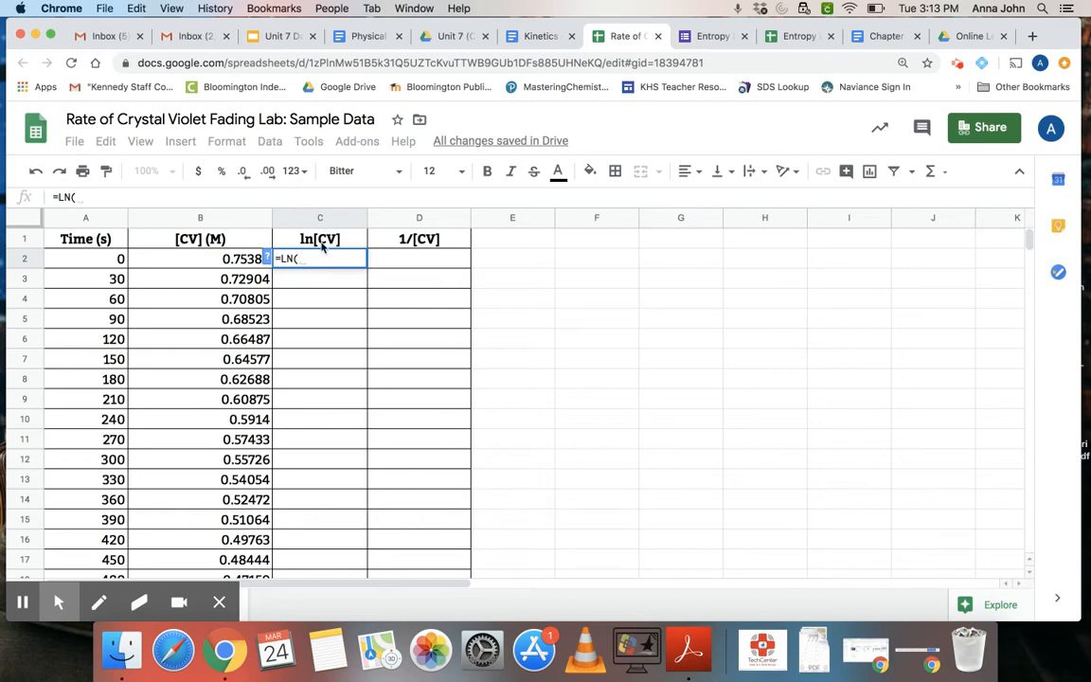
{"action": "left_click", "coordinate": [240, 257]}
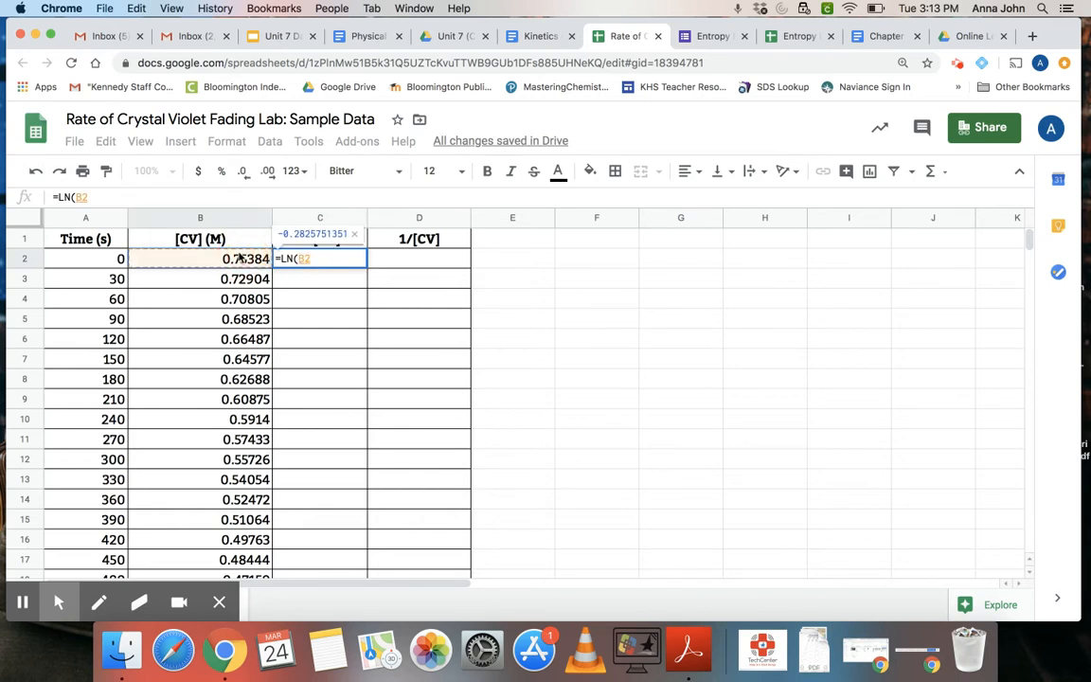
{"action": "type", "text": ")"}
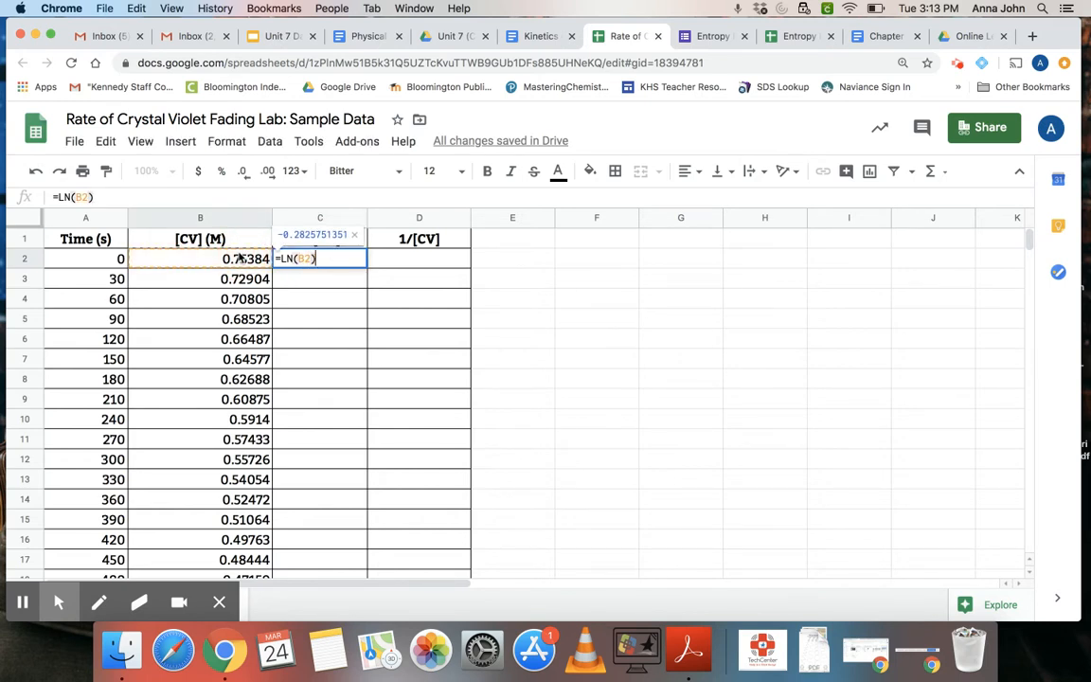
{"action": "key", "text": "Return"}
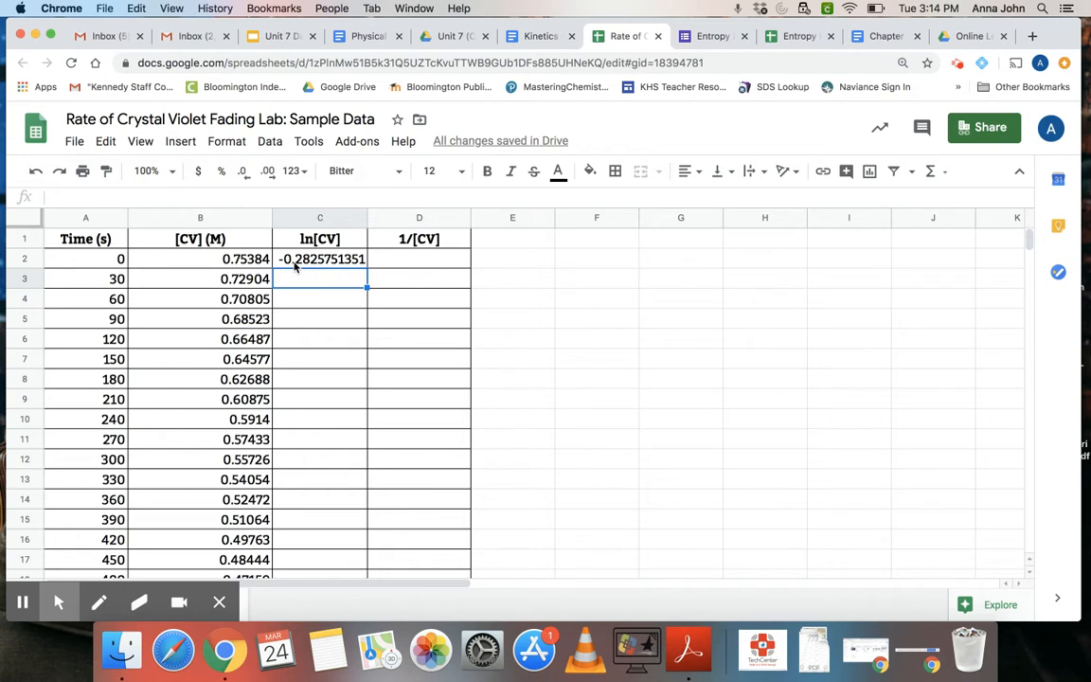
- Reduce the ln[CV] value in cell C2 to five decimal places
{"action": "left_click", "coordinate": [323, 259]}
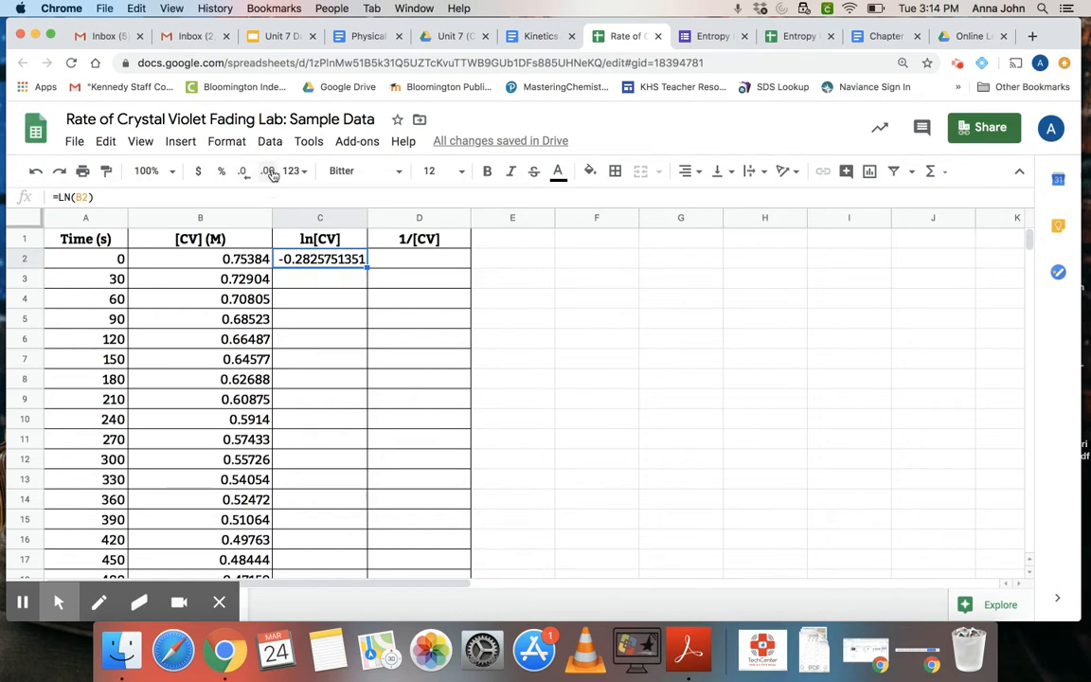
{"action": "left_click", "coordinate": [242, 171]}
{"action": "left_click", "coordinate": [243, 172]}
{"action": "left_click", "coordinate": [242, 171]}
{"action": "left_click", "coordinate": [243, 172]}
{"action": "left_click", "coordinate": [244, 173]}
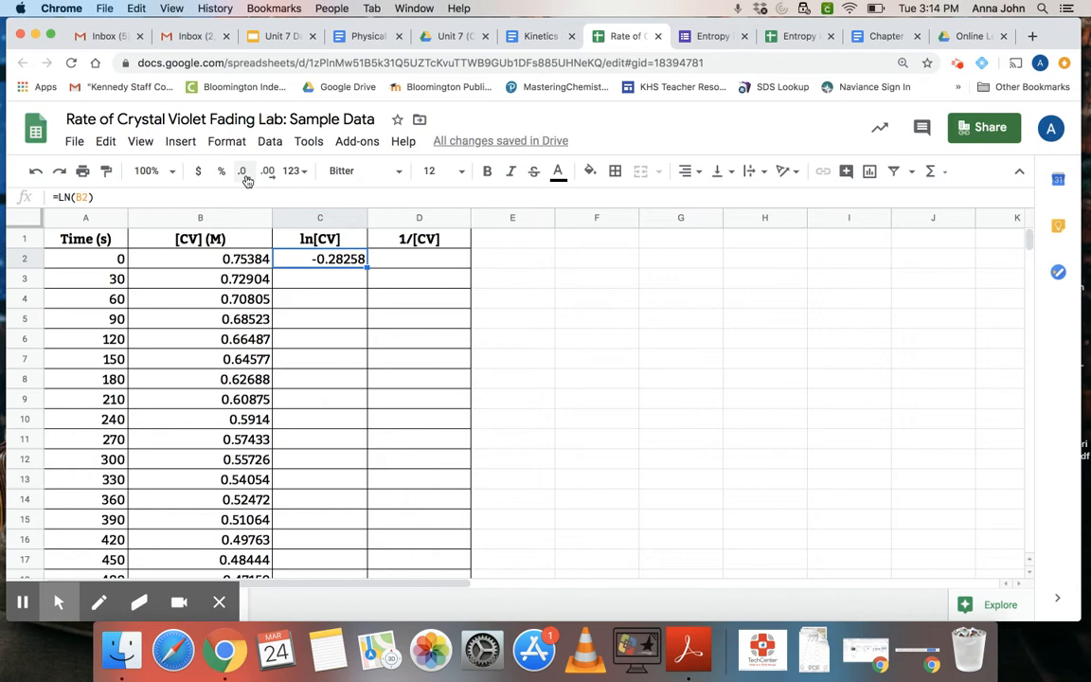
- Fill the natural log formula from cell C2 down the ln[CV] column to row 32
{"action": "left_click", "coordinate": [323, 280]}
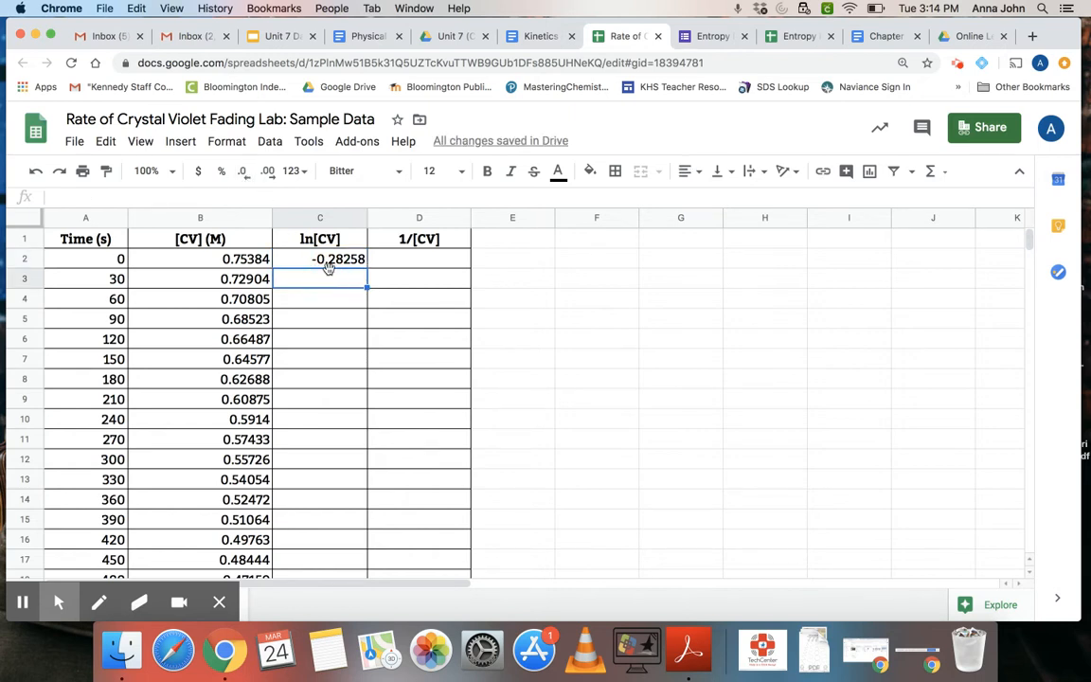
{"action": "left_click", "coordinate": [338, 263]}
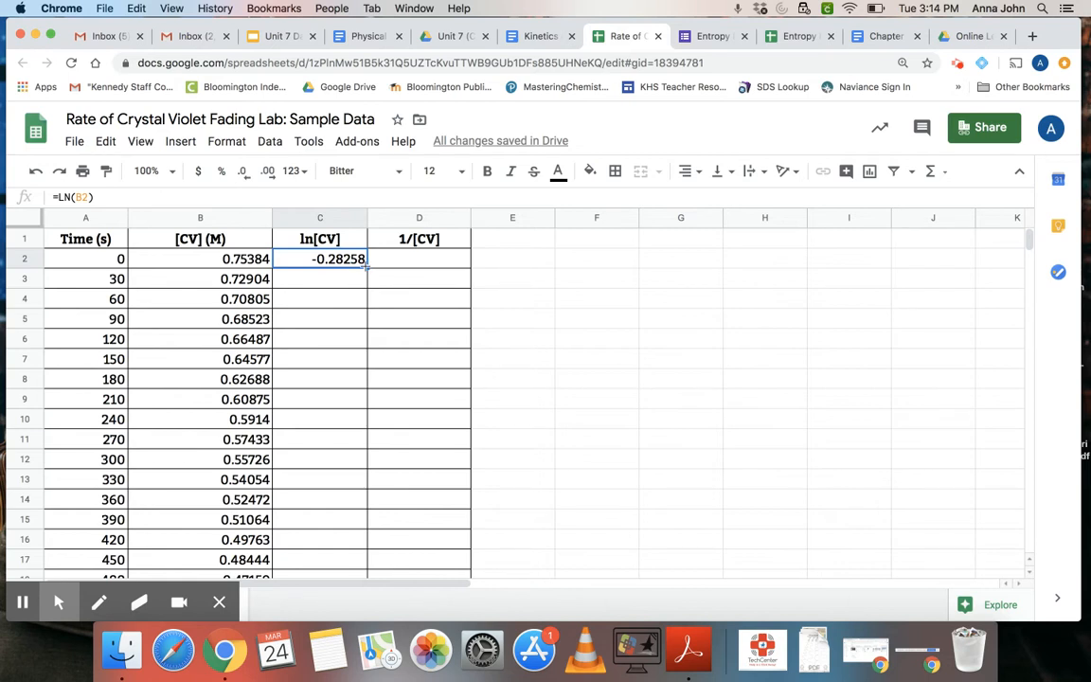
{"action": "left_click", "coordinate": [366, 268]}
{"action": "left_click_drag", "start_coordinate": [366, 268], "coordinate": [362, 467]}
{"action": "scroll", "coordinate": [362, 466], "scroll_direction": "down", "scroll_amount": 3}
{"action": "scroll", "coordinate": [361, 467], "scroll_direction": "down", "scroll_amount": 5}
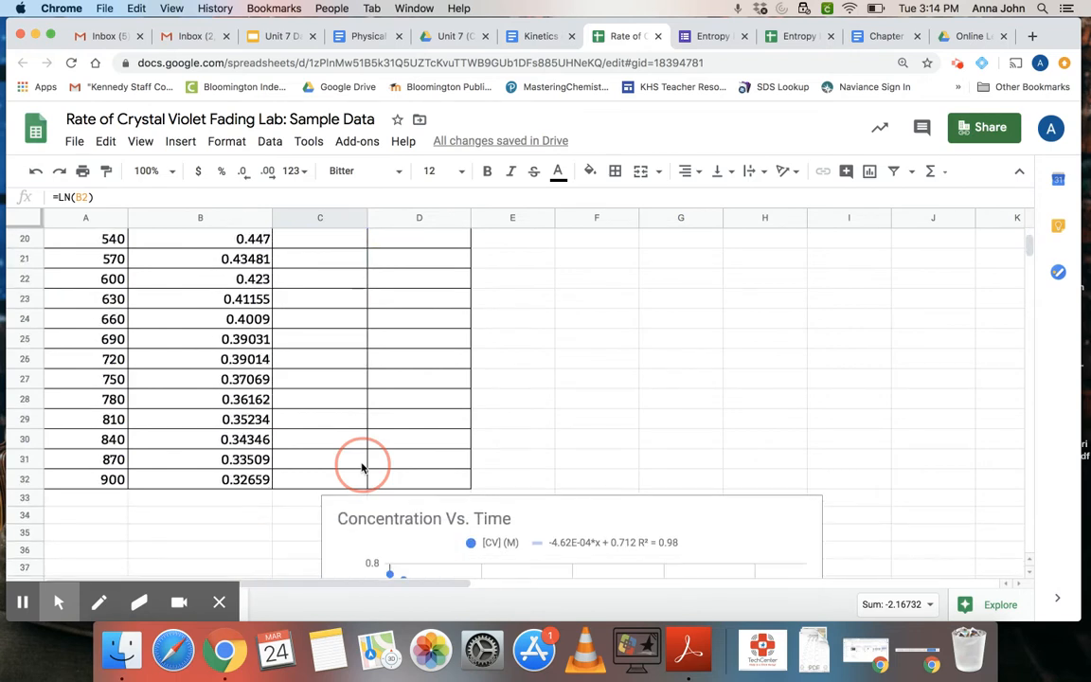
{"action": "left_click_drag", "start_coordinate": [359, 482], "coordinate": [360, 482]}
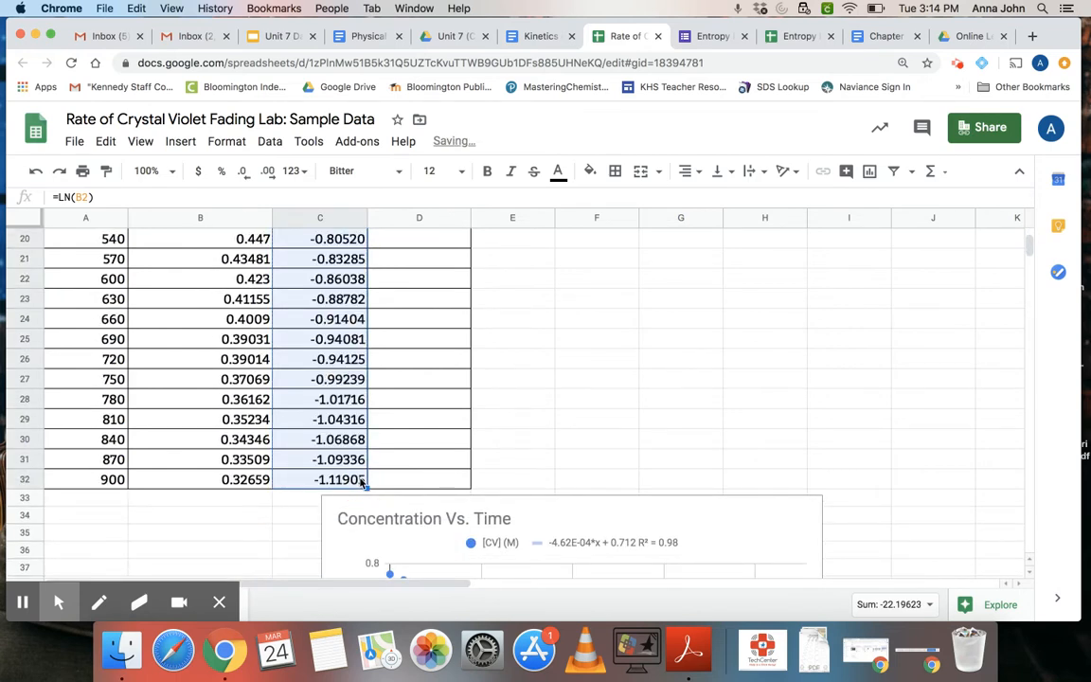
- Try the formula =1/B2 in cell D2, the first data cell of the 1/[CV] column
{"action": "scroll", "coordinate": [361, 482], "scroll_direction": "up", "scroll_amount": 7}
{"action": "left_click", "coordinate": [408, 258]}
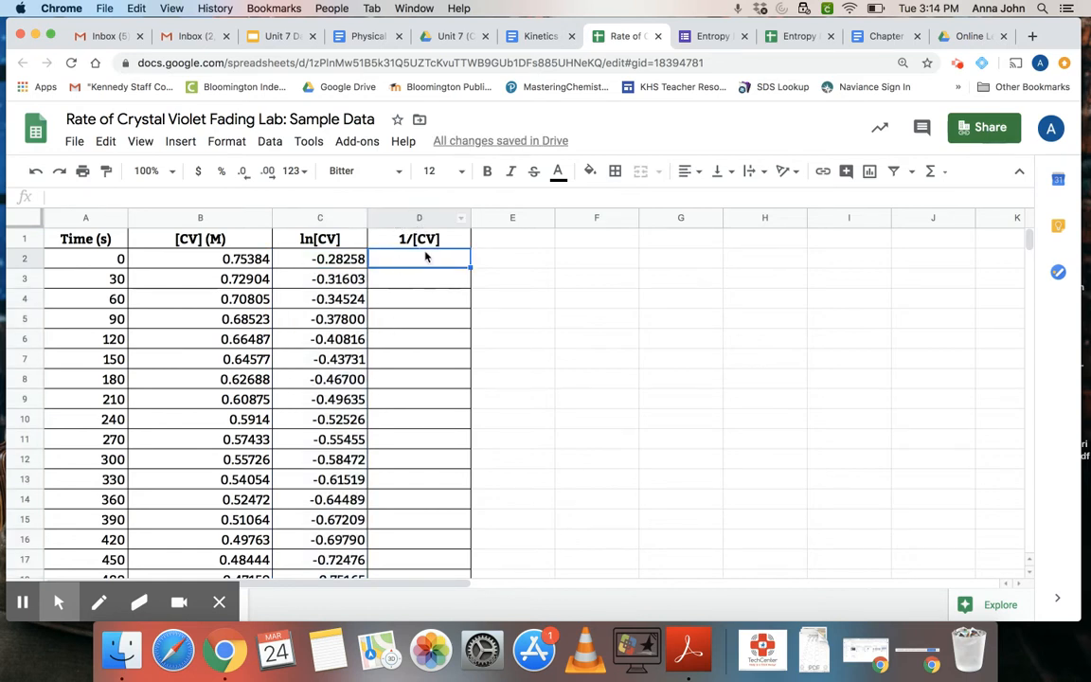
{"action": "type", "text": "=a/"}
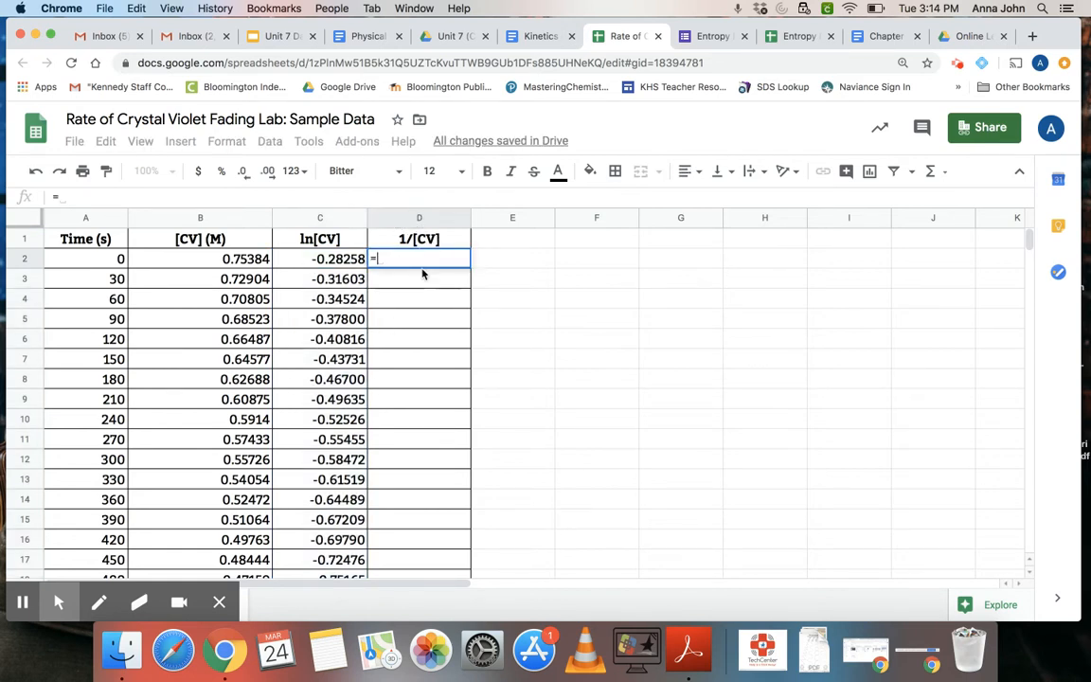
{"action": "key", "text": "BackSpace"}
{"action": "key", "text": "BackSpace"}
{"action": "key", "text": "BackSpace"}
{"action": "type", "text": "=1/"}
{"action": "left_click", "coordinate": [254, 261]}
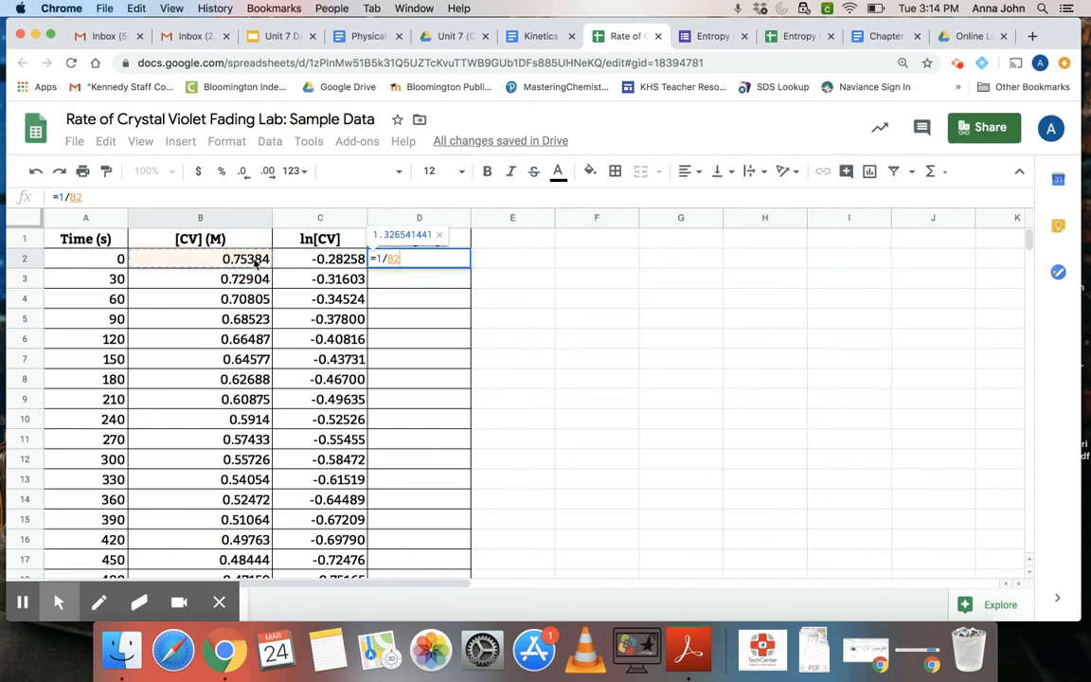
- Clear the uncommitted formula from cell D2 and leave the cell empty
{"action": "key", "text": "BackSpace"}
{"action": "key", "text": "BackSpace"}
{"action": "key", "text": "BackSpace"}
{"action": "key", "text": "BackSpace"}
{"action": "key", "text": "BackSpace"}
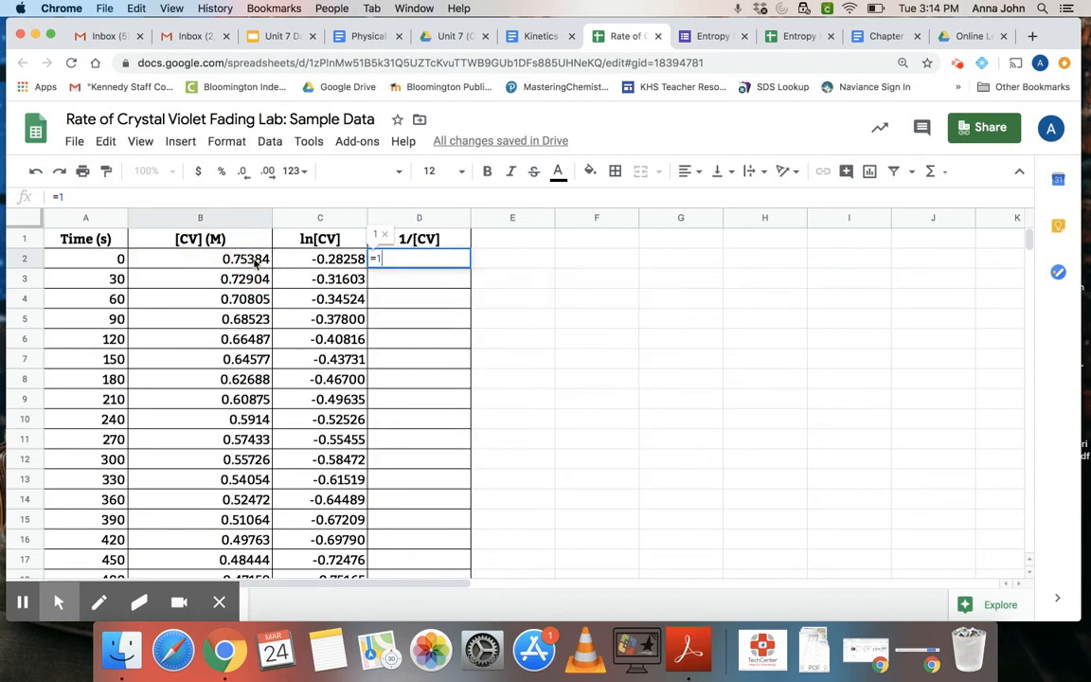
{"action": "left_click", "coordinate": [500, 258]}
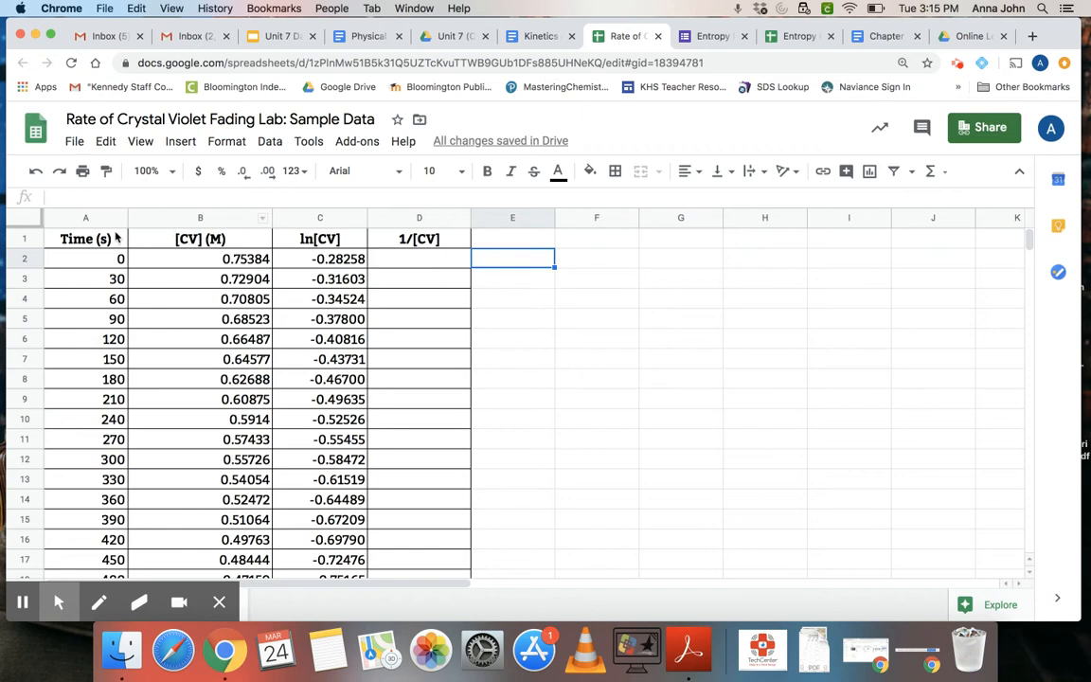
- Try to select the Time (s) column together with the ln[CV] column down to row 32
{"action": "left_click_drag", "start_coordinate": [110, 238], "coordinate": [111, 499]}
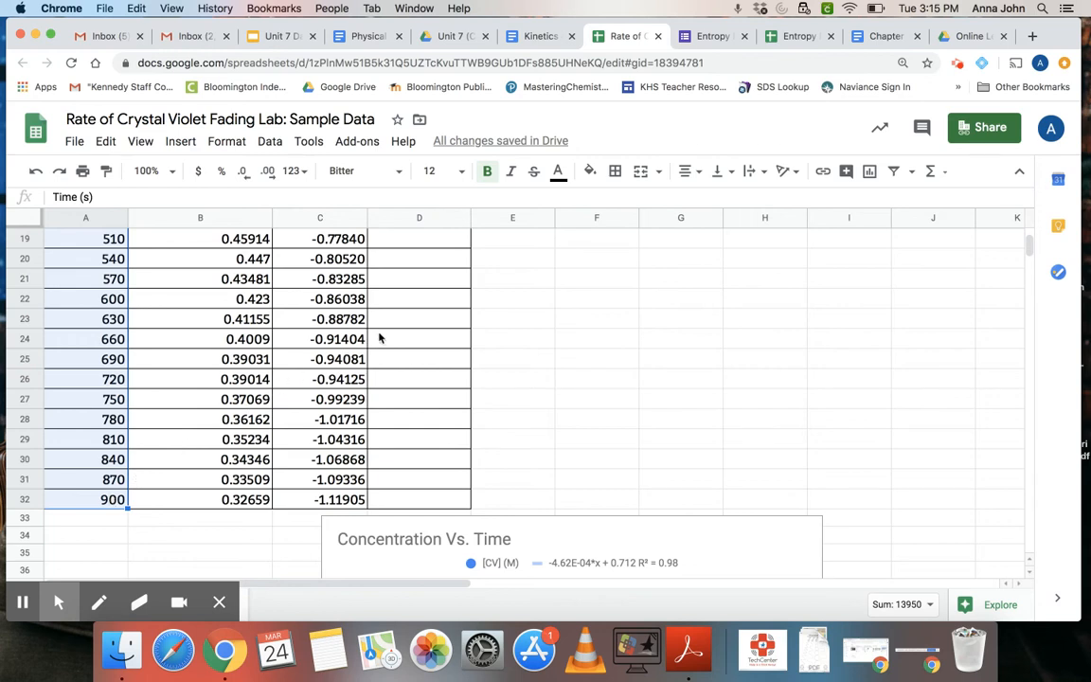
{"action": "scroll", "coordinate": [337, 329], "scroll_direction": "up", "scroll_amount": 5}
{"action": "left_click_drag", "start_coordinate": [324, 239], "coordinate": [319, 378]}
{"action": "scroll", "coordinate": [319, 377], "scroll_direction": "down", "scroll_amount": 5}
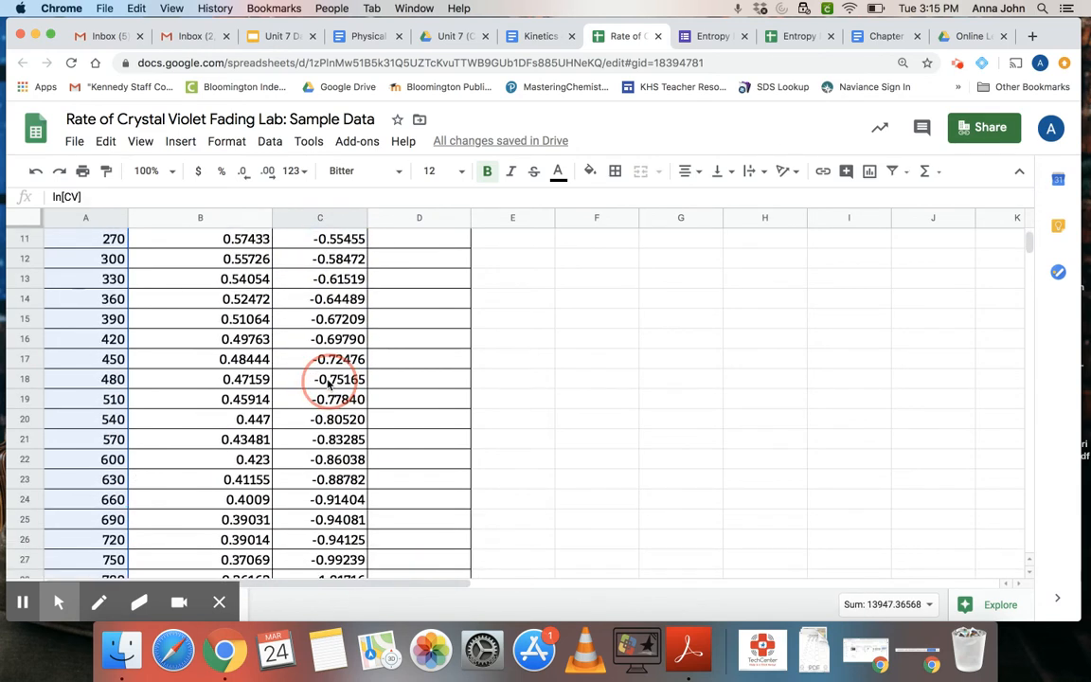
{"action": "scroll", "coordinate": [319, 520], "scroll_direction": "down", "scroll_amount": 3}
{"action": "mouse_move", "coordinate": [319, 521]}
{"action": "left_mouse_down"}
{"action": "mouse_move", "coordinate": [319, 541]}
{"action": "mouse_move", "coordinate": [333, 405]}
{"action": "mouse_move", "coordinate": [332, 548]}
{"action": "mouse_move", "coordinate": [308, 473]}
{"action": "mouse_move", "coordinate": [322, 511]}
{"action": "left_mouse_up"}
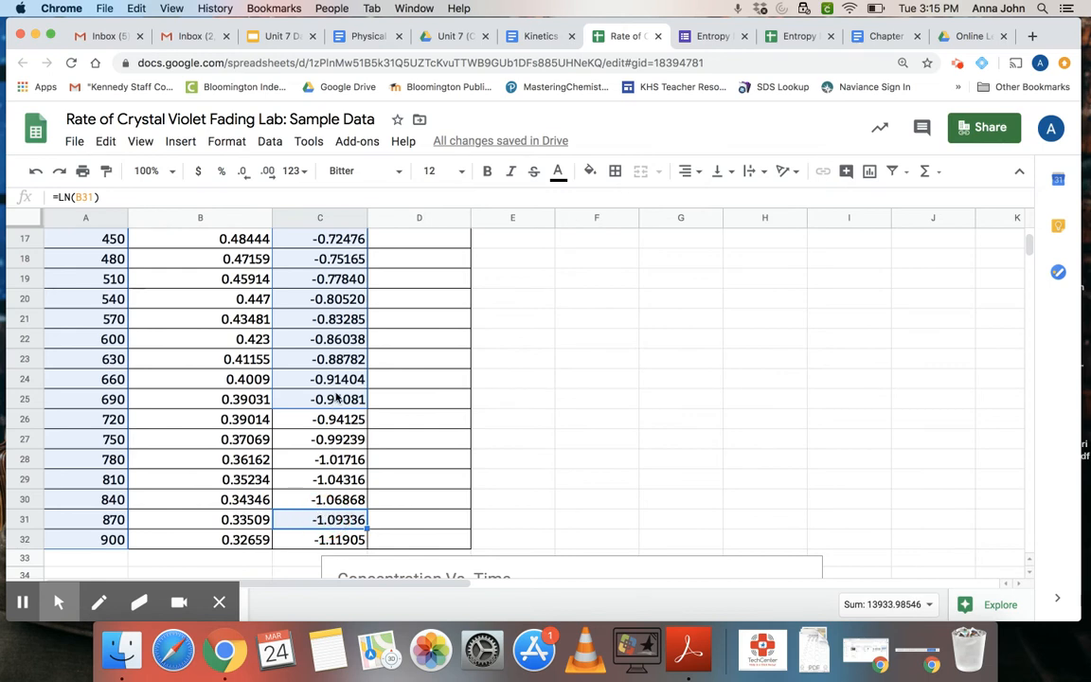
- Insert a chart from the Time (s) and ln[CV] data in A1:A32 and C1:C32, leaving out column B
{"action": "scroll", "coordinate": [336, 399], "scroll_direction": "up", "scroll_amount": 5}
{"action": "left_click", "coordinate": [95, 241]}
{"action": "left_click_drag", "start_coordinate": [94, 240], "coordinate": [107, 539]}
{"action": "scroll", "coordinate": [95, 547], "scroll_direction": "down", "scroll_amount": 5}
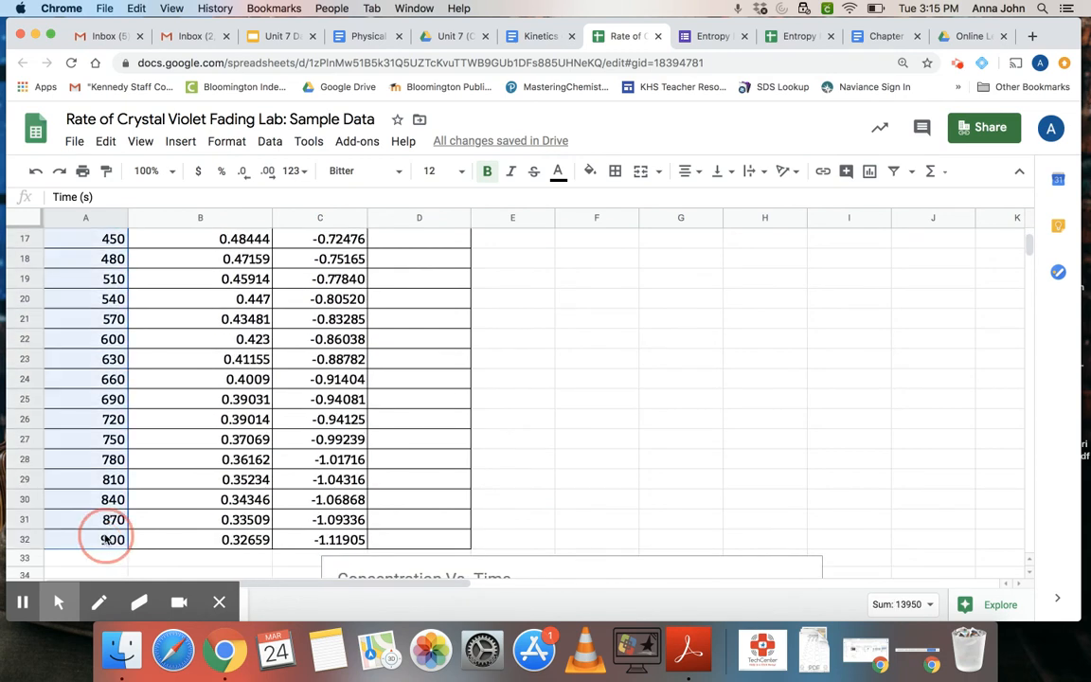
{"action": "scroll", "coordinate": [312, 417], "scroll_direction": "up", "scroll_amount": 5}
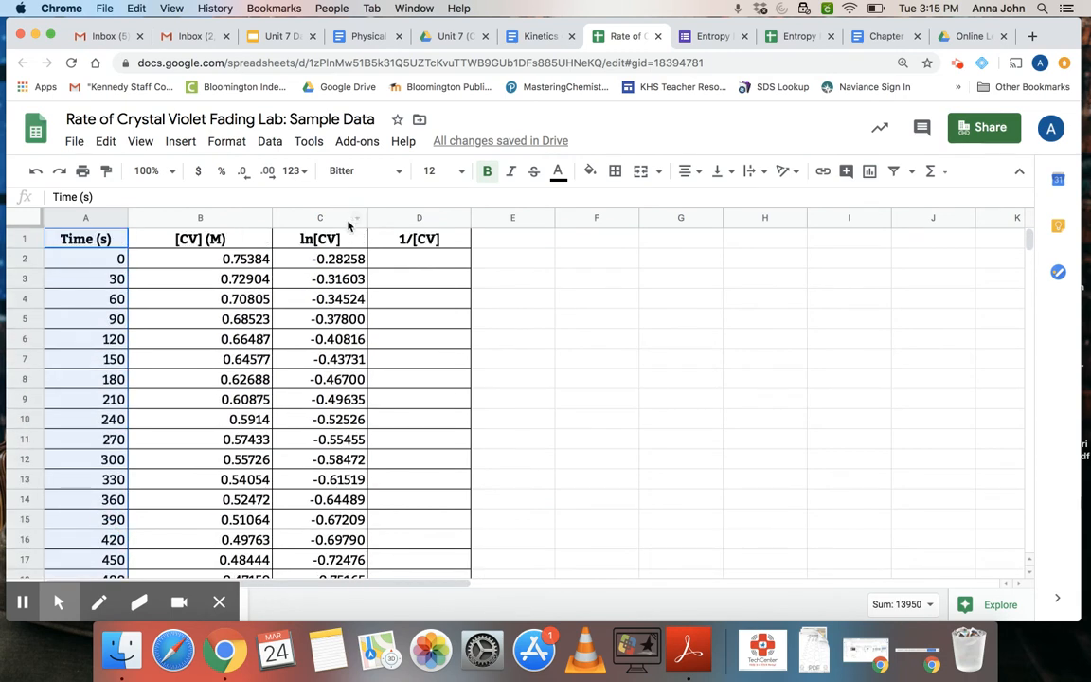
{"action": "left_click_drag", "start_coordinate": [322, 239], "coordinate": [353, 517]}
{"action": "scroll", "coordinate": [349, 447], "scroll_direction": "down", "scroll_amount": 4}
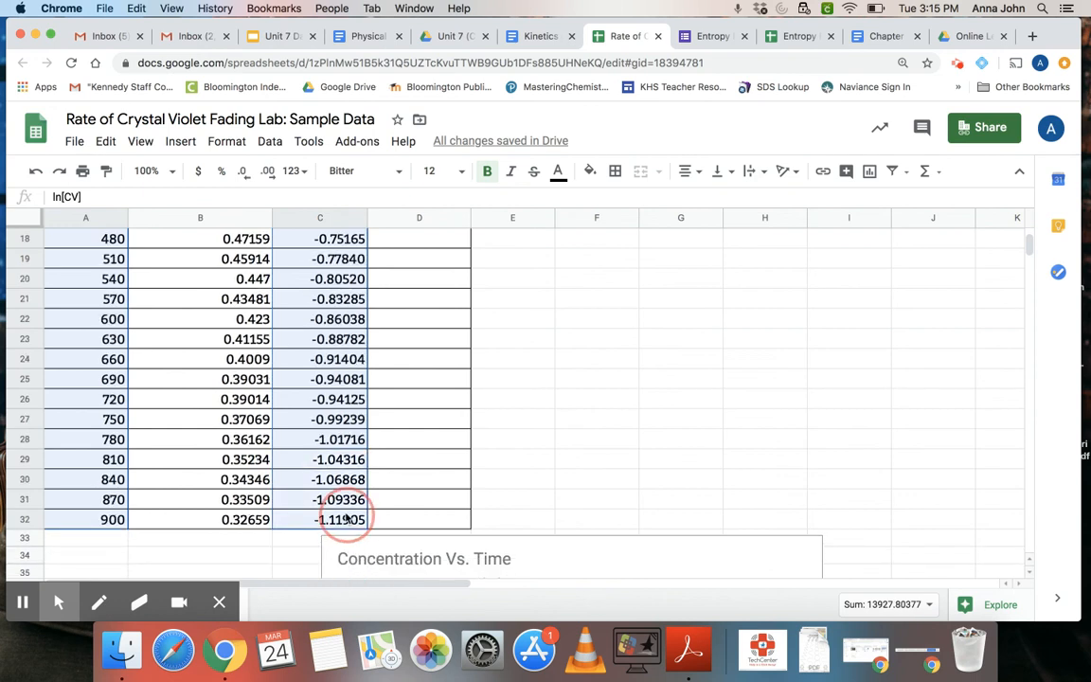
{"action": "left_click", "coordinate": [180, 142]}
{"action": "left_click", "coordinate": [199, 373]}
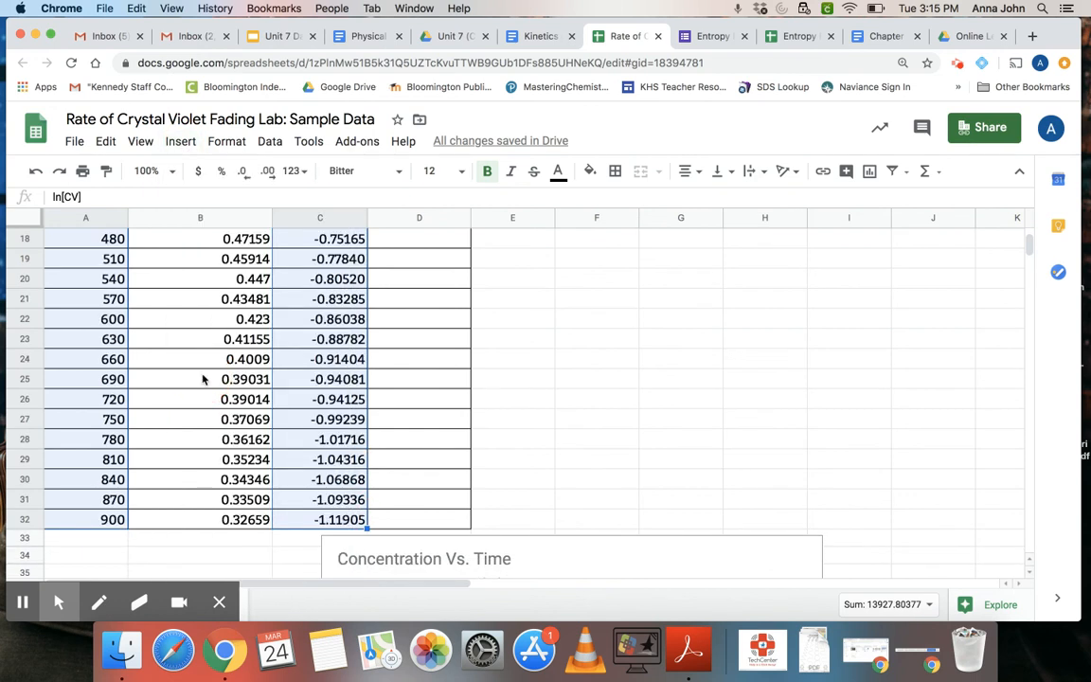